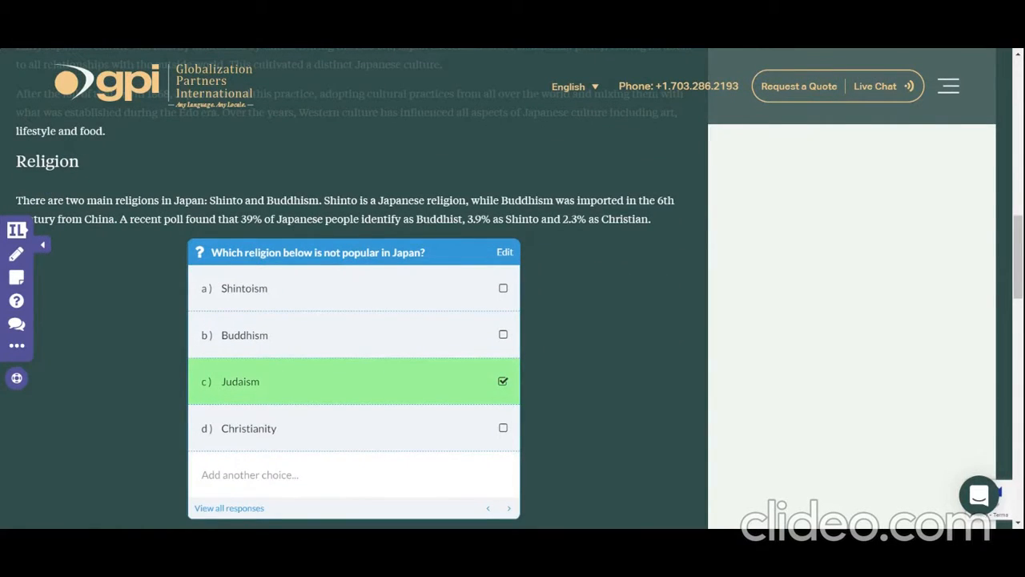
# - Review the Japan article's sections and the questions already embedded between its paragraphs
pyautogui.scroll(-10, 352, 288)
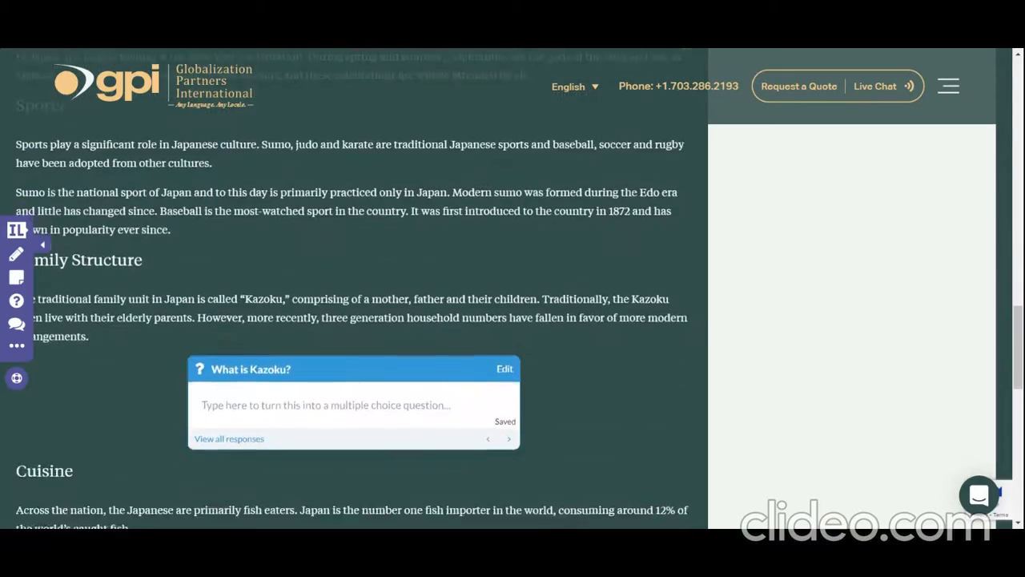
pyautogui.scroll(-8, 352, 288)
pyautogui.scroll(18, 352, 289)
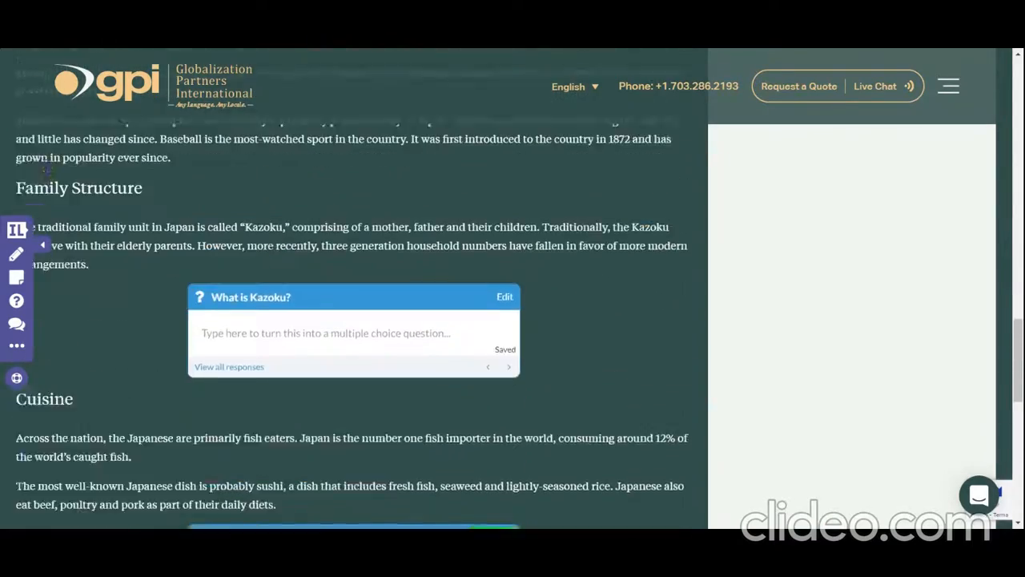
pyautogui.scroll(7, 353, 288)
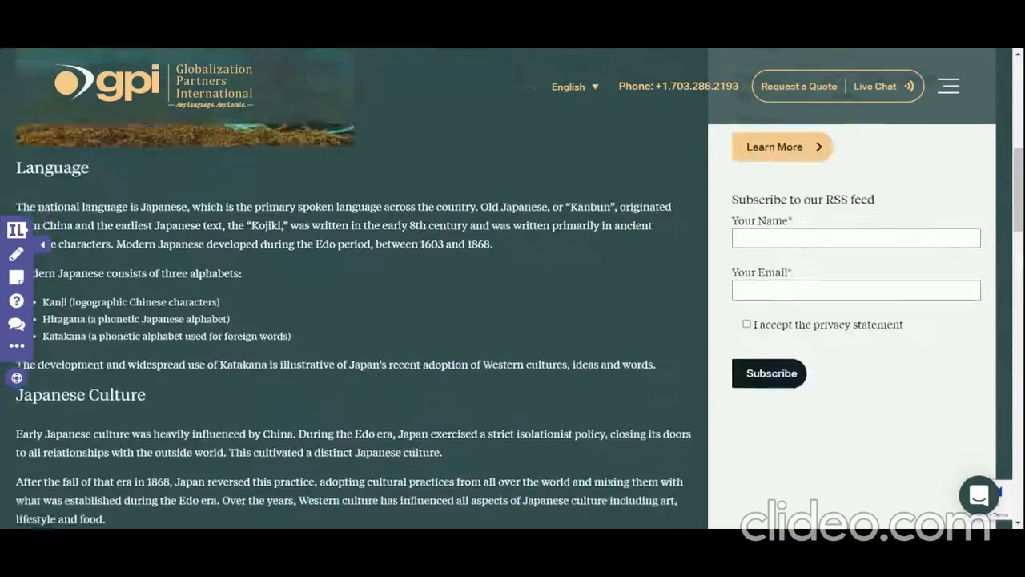
pyautogui.scroll(-2, 353, 288)
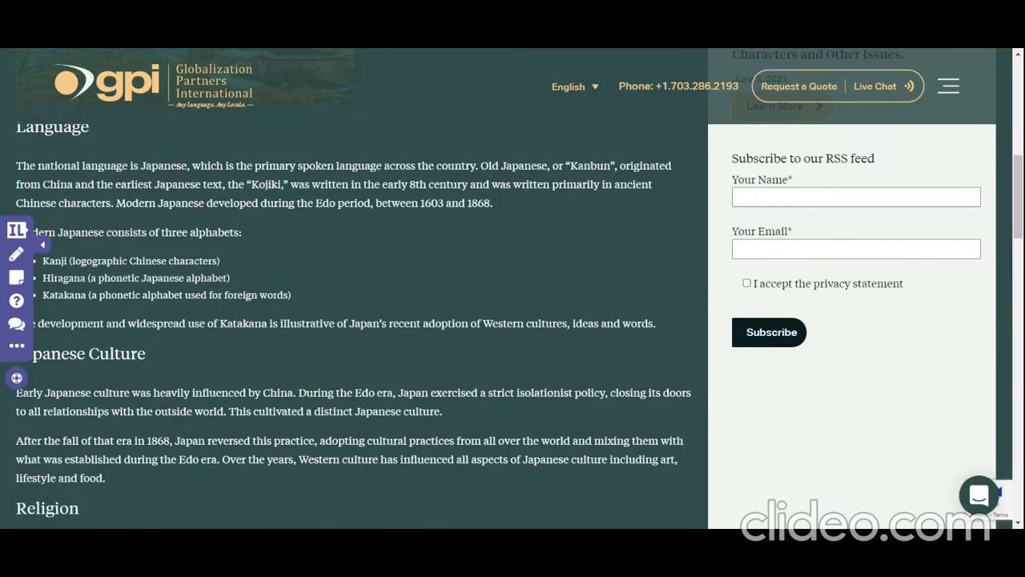
pyautogui.scroll(-6, 353, 288)
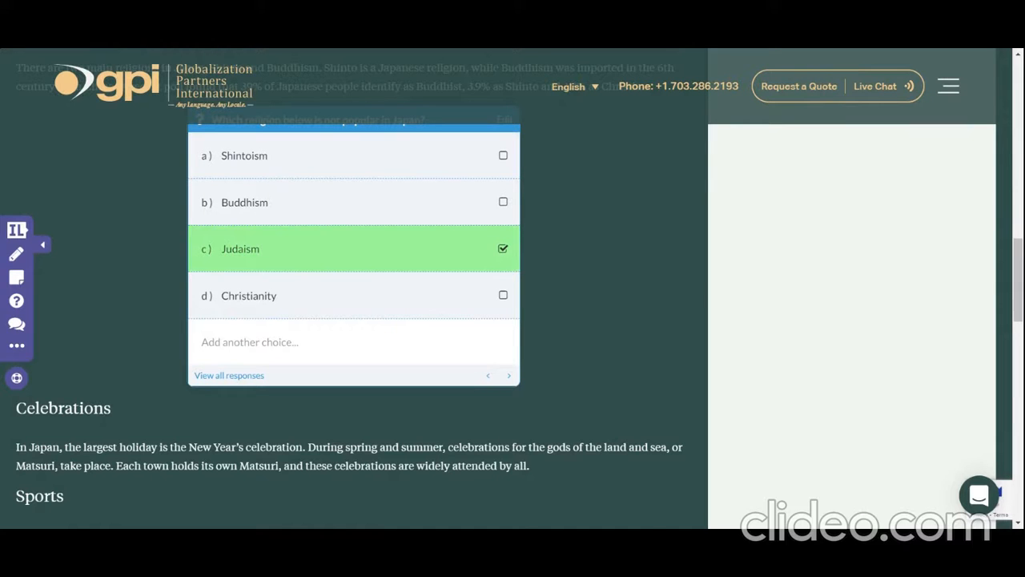
pyautogui.scroll(10, 352, 288)
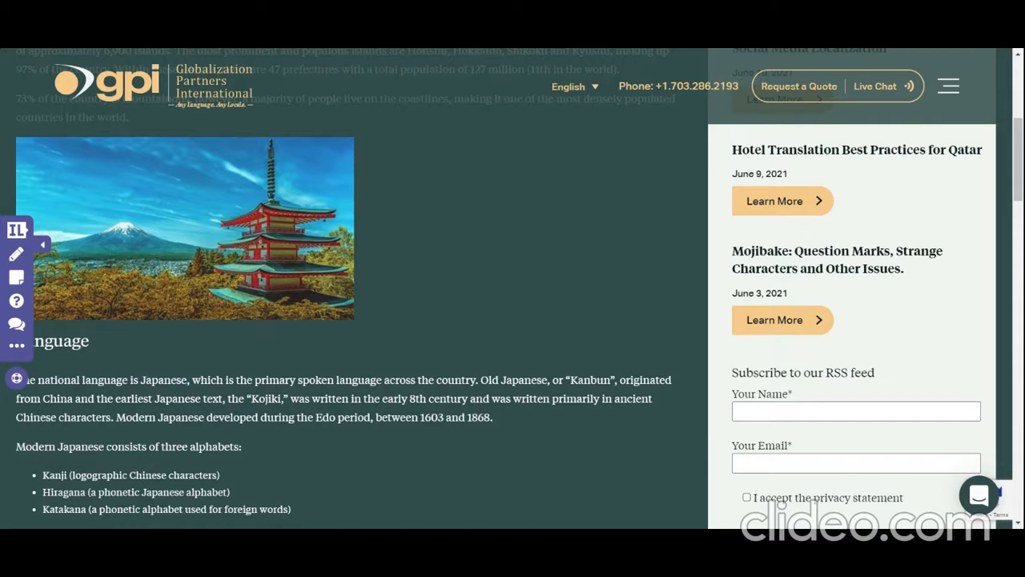
pyautogui.scroll(-7, 360, 320)
pyautogui.scroll(3, 360, 321)
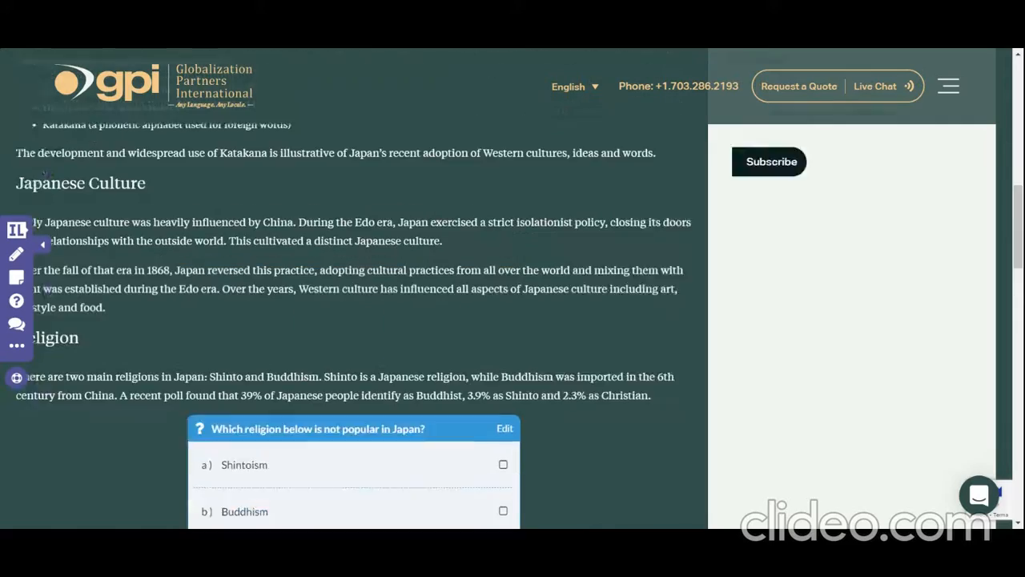
pyautogui.scroll(10, 360, 288)
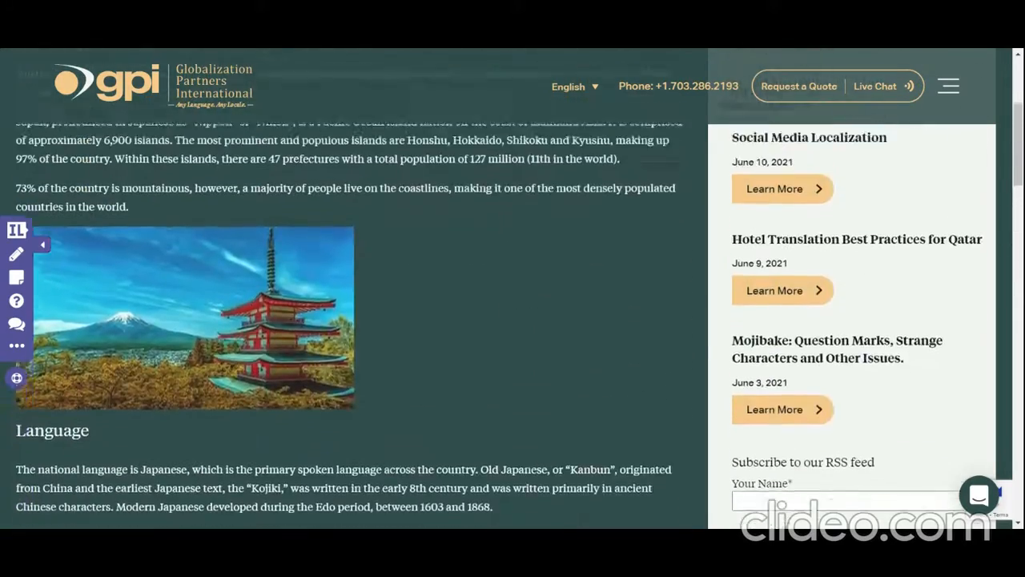
pyautogui.scroll(1, 360, 289)
pyautogui.scroll(-6, 360, 288)
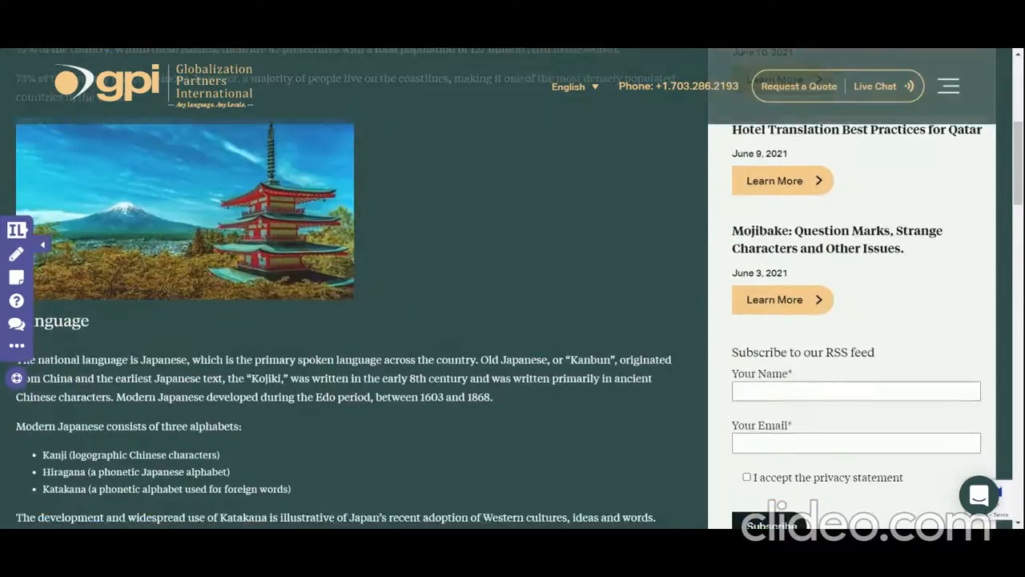
pyautogui.scroll(-2, 361, 288)
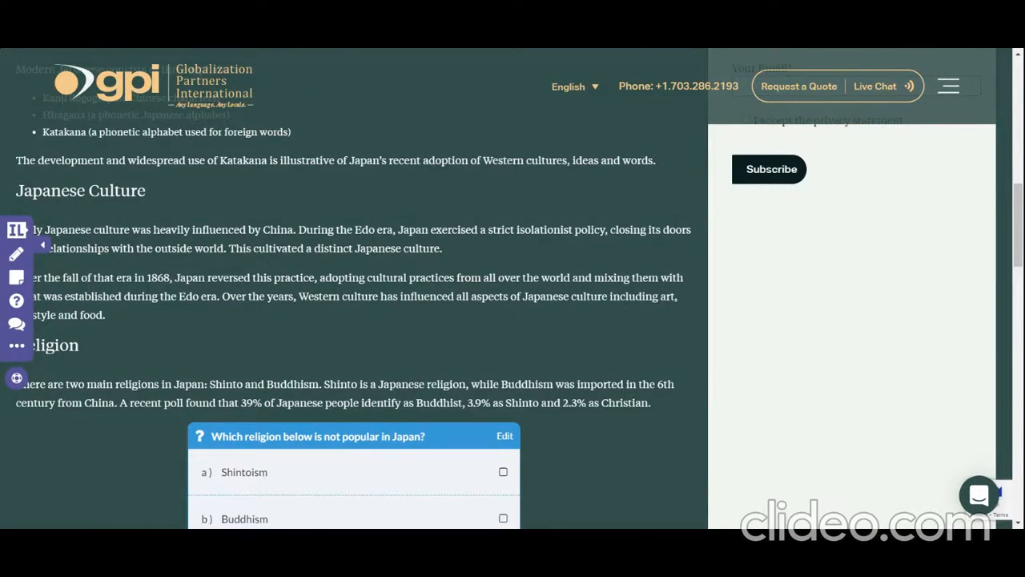
pyautogui.scroll(-2, 360, 288)
pyautogui.scroll(3, 360, 288)
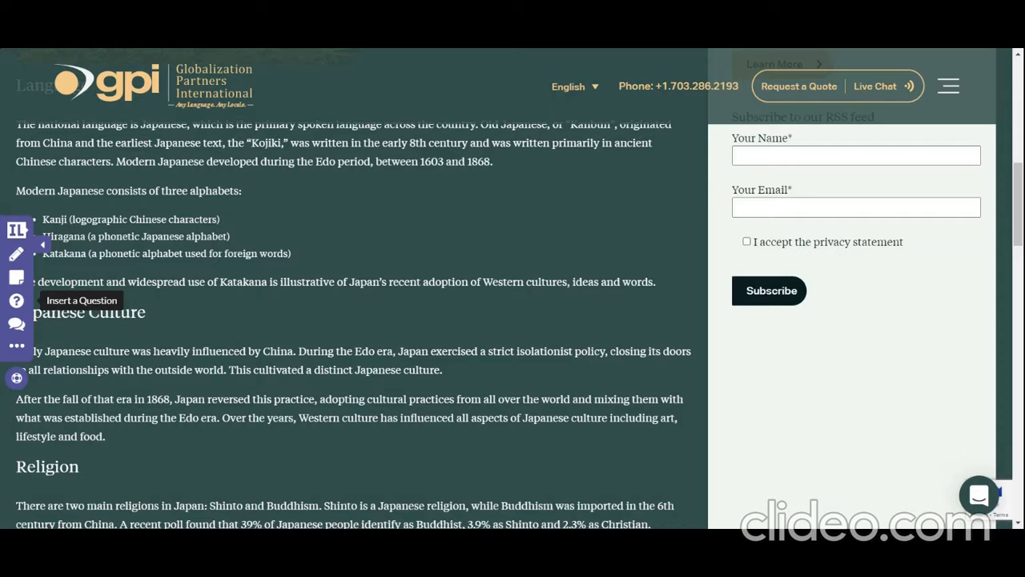
# - Insert a new question below the second Japanese Culture paragraph and view the available question stems
pyautogui.click(15, 304)
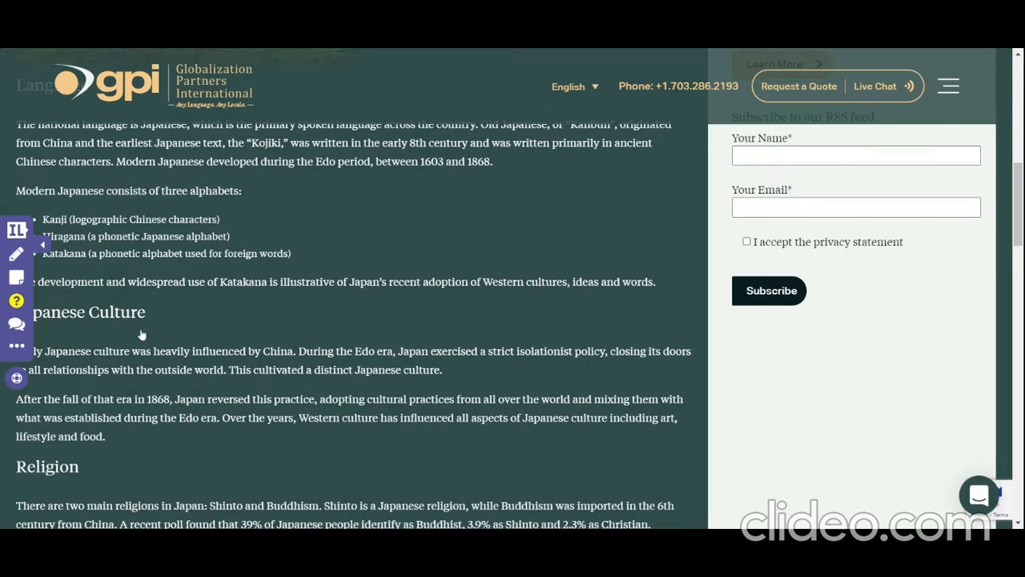
pyautogui.scroll(-3, 142, 334)
pyautogui.scroll(-1, 141, 335)
pyautogui.scroll(1, 142, 335)
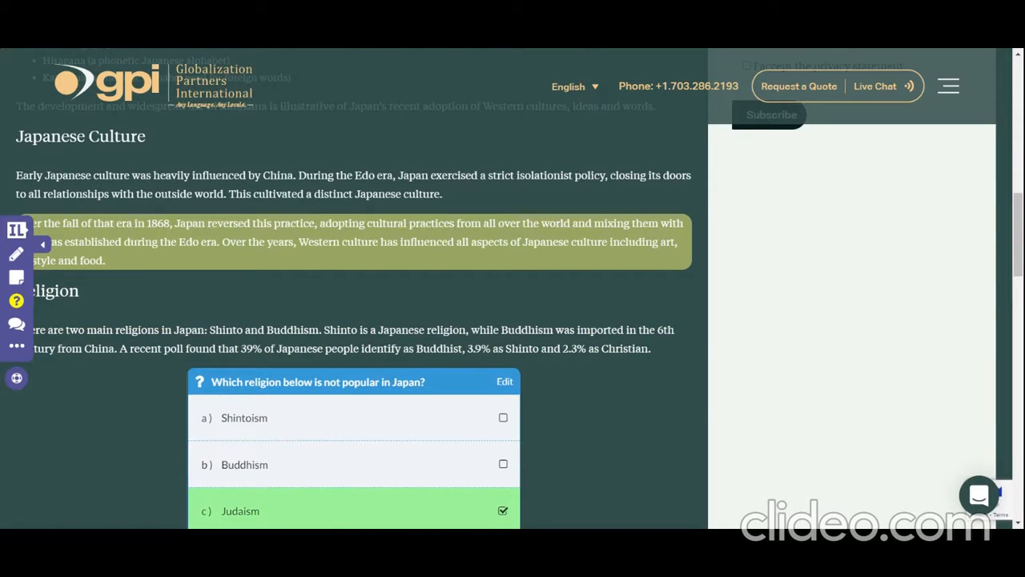
pyautogui.click(136, 247)
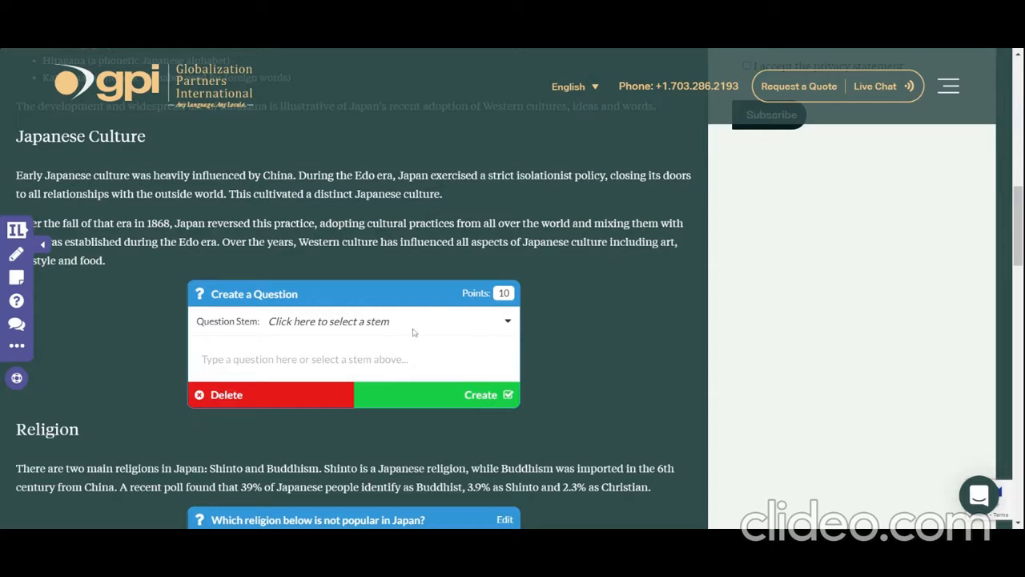
pyautogui.click(360, 322)
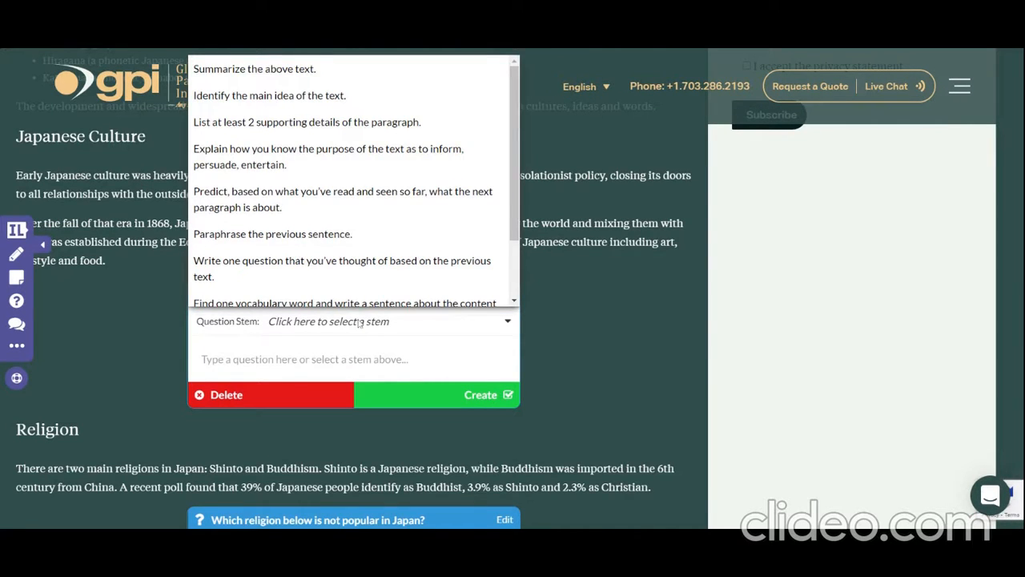
pyautogui.click(359, 321)
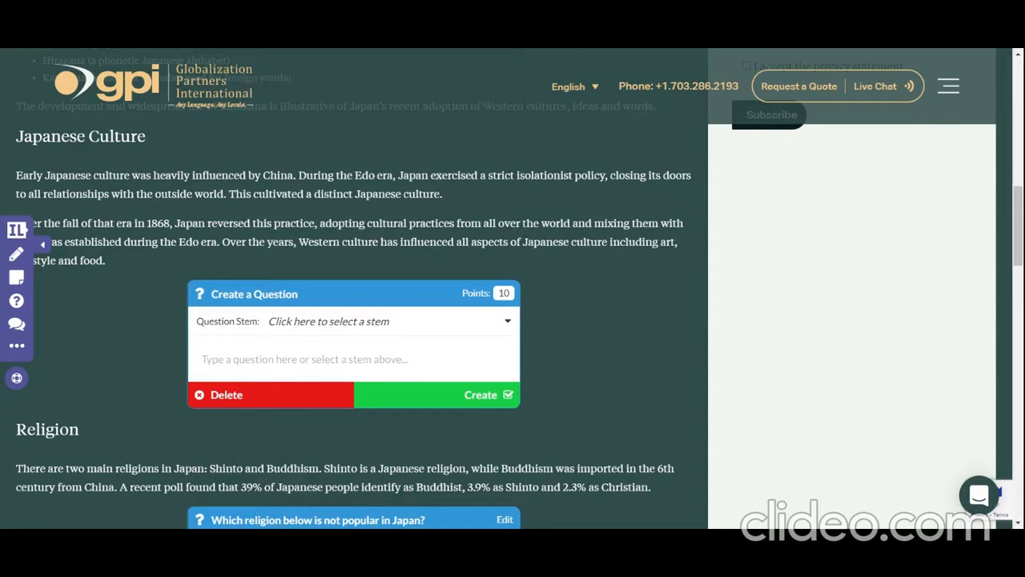
pyautogui.write('Which')
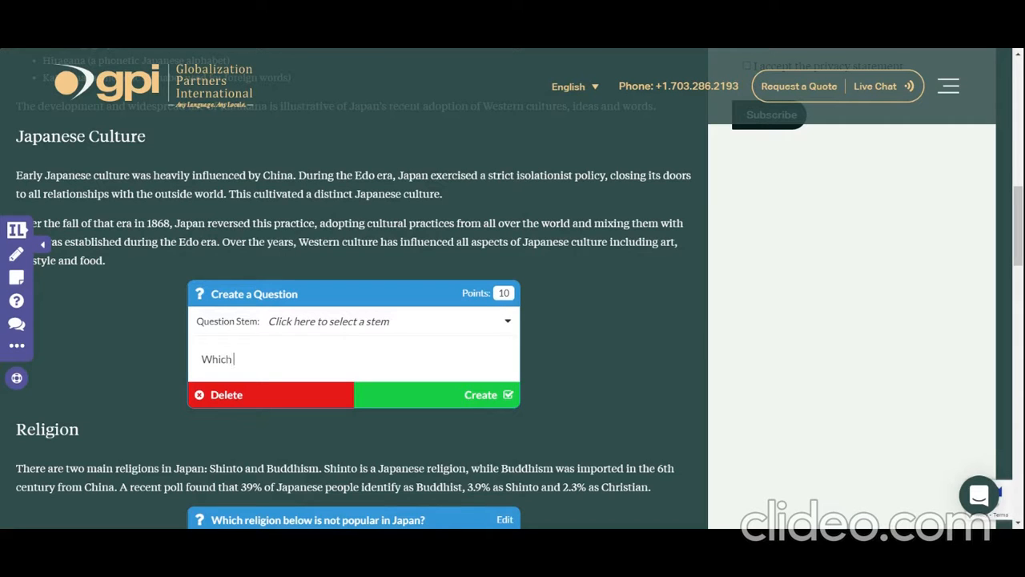
pyautogui.write(' as')
pyautogui.press('BackSpace')
pyautogui.press('BackSpace')
pyautogui.press('BackSpace')
pyautogui.press('BackSpace')
pyautogui.press('BackSpace')
pyautogui.press('BackSpace')
pyautogui.press('BackSpace')
pyautogui.press('BackSpace')
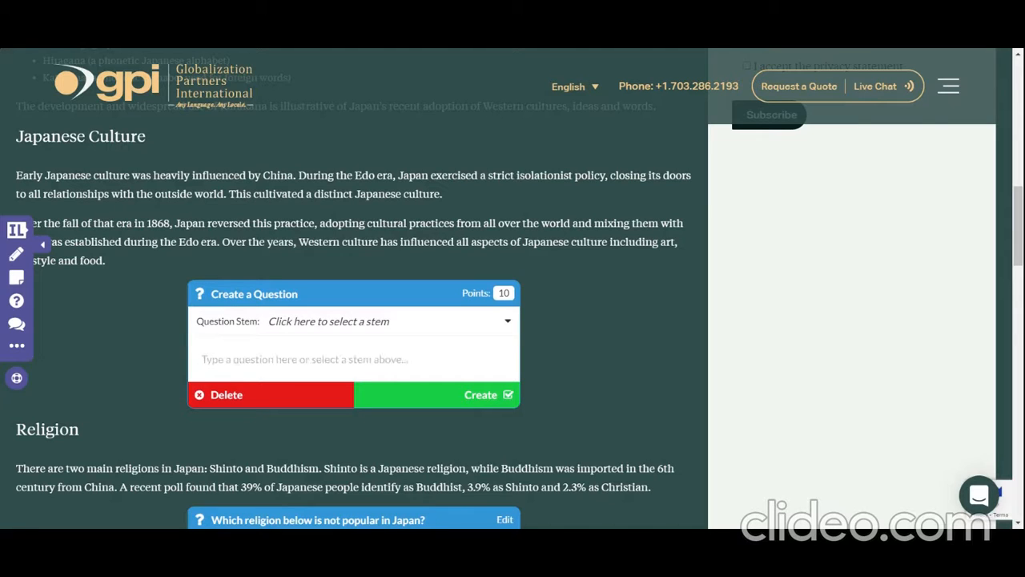
# - Enter "Question?" as the question text and create the question
pyautogui.write('Question')
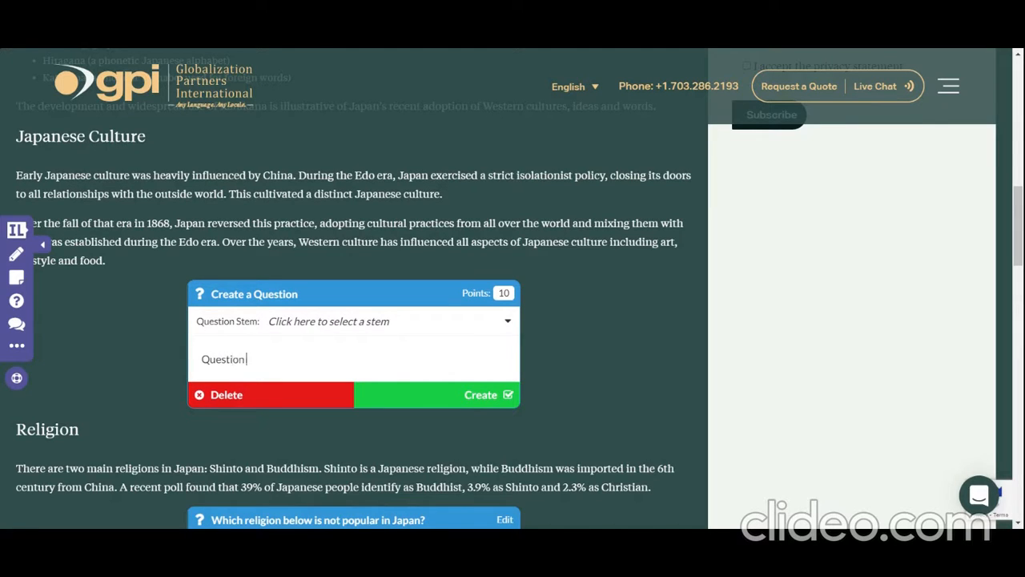
pyautogui.write('?')
pyautogui.click(433, 408)
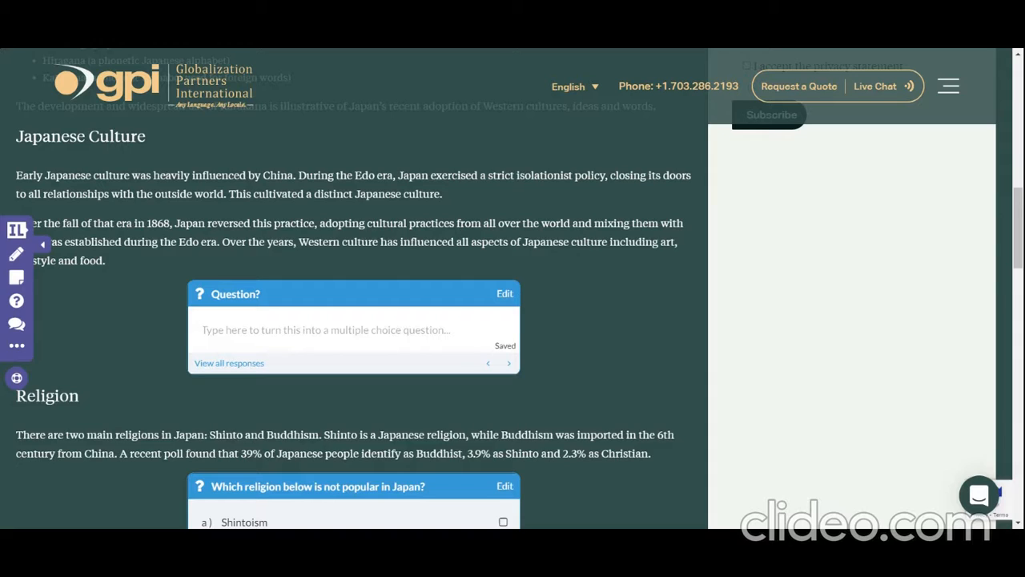
# - Add the answer choices religion, culture and shintoism to the new question, and mark religion as the correct answer
pyautogui.write('religion')
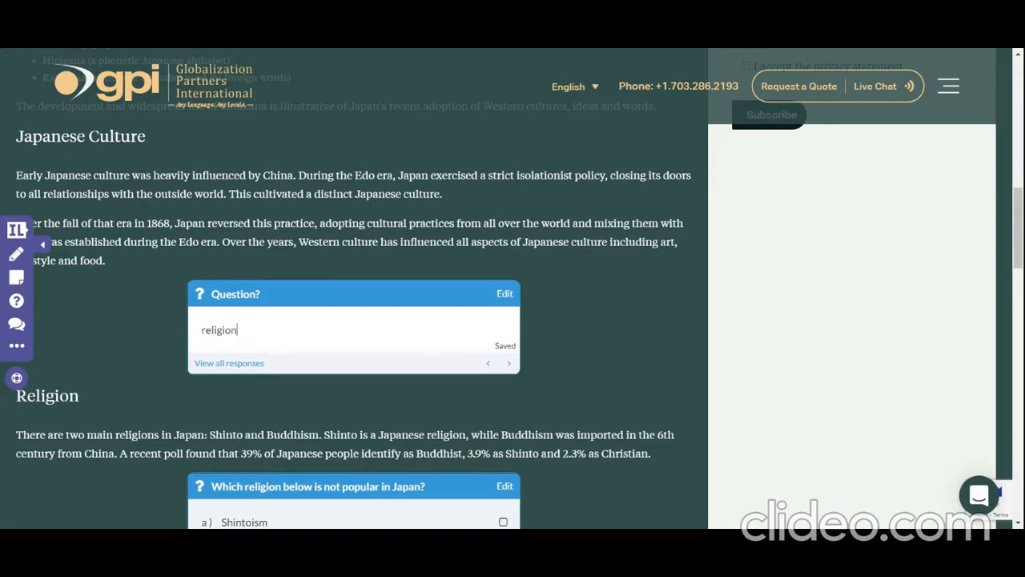
pyautogui.press('Return')
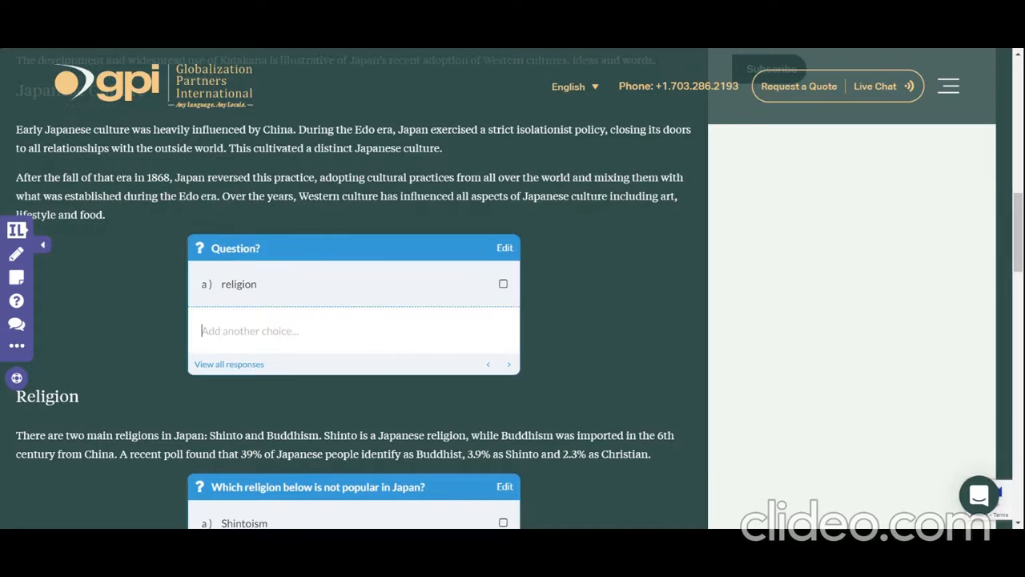
pyautogui.write('culture')
pyautogui.press('Return')
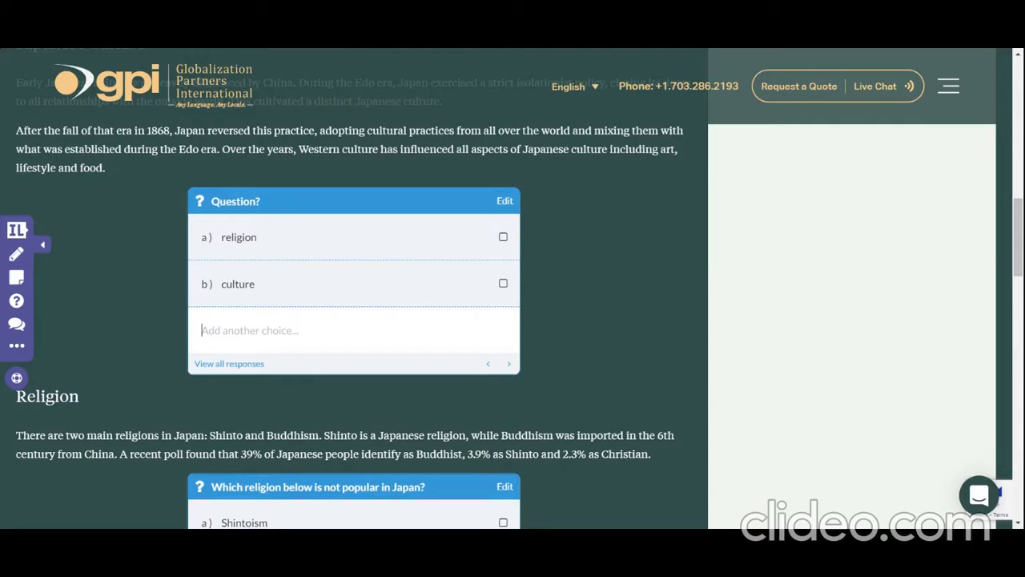
pyautogui.write('shintoism')
pyautogui.press('Return')
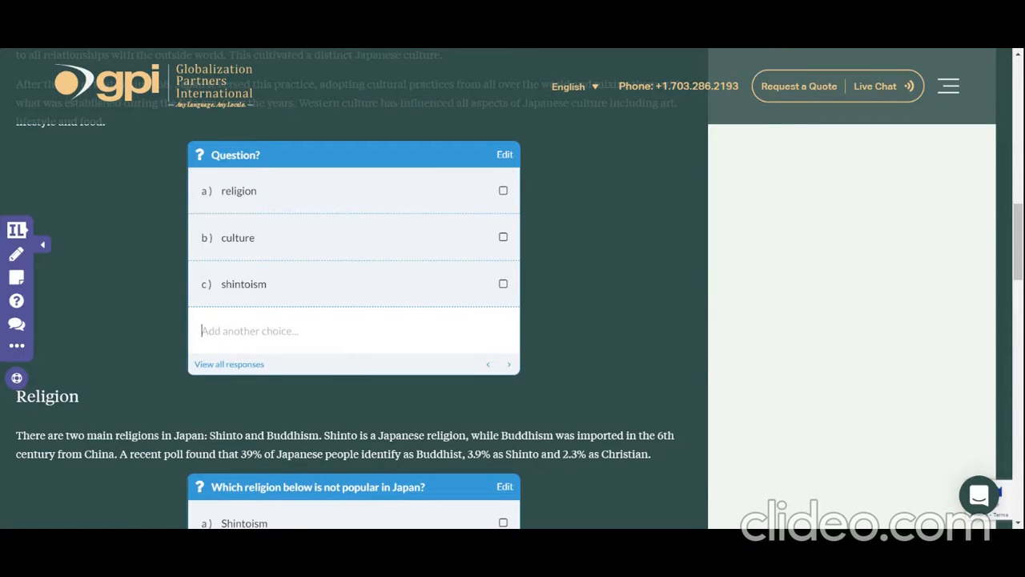
pyautogui.click(503, 192)
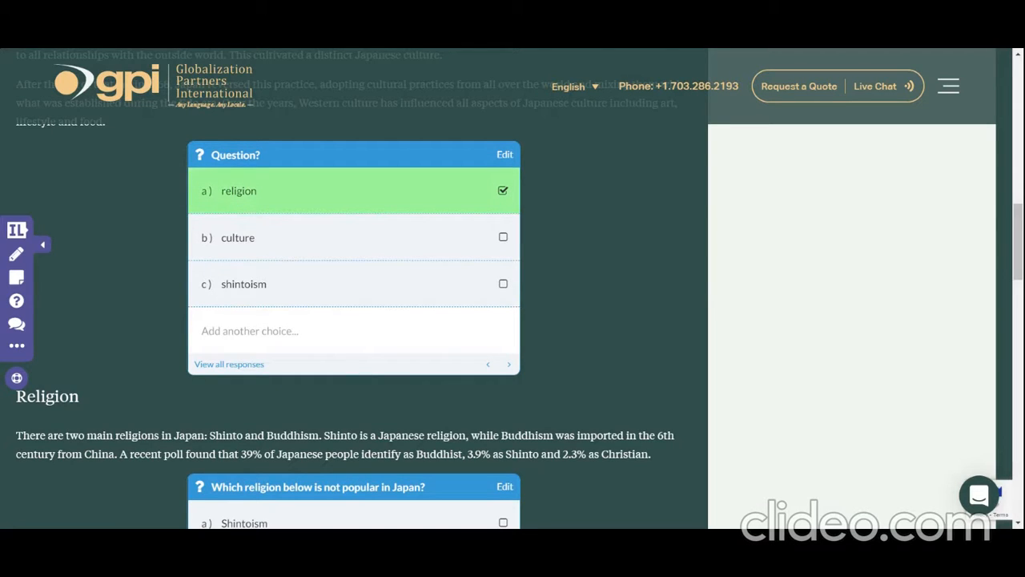
# - Open the "Question?" question's edit form to view its options and save it without changes
pyautogui.scroll(-2, 353, 288)
pyautogui.scroll(2, 352, 289)
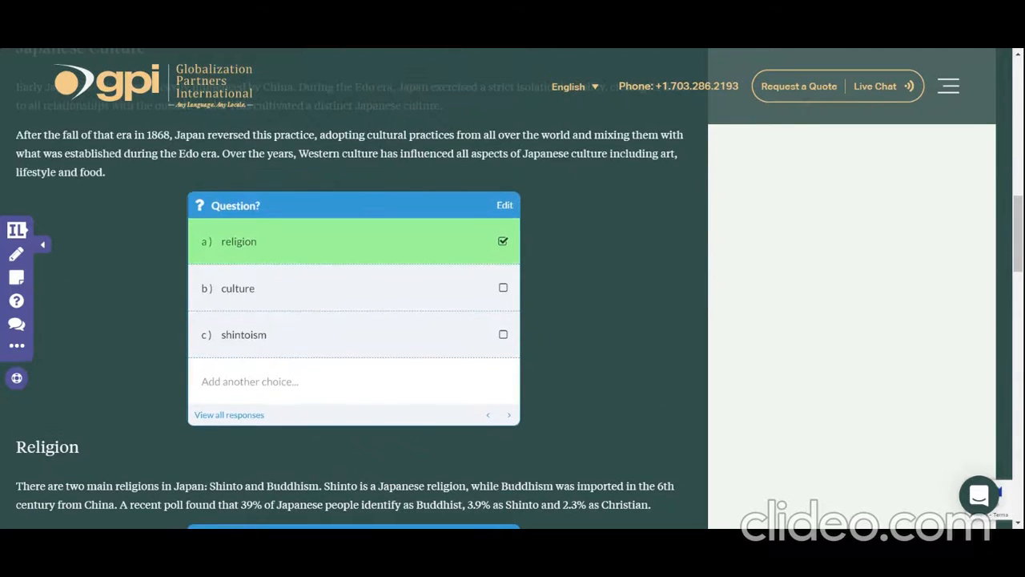
pyautogui.click(506, 207)
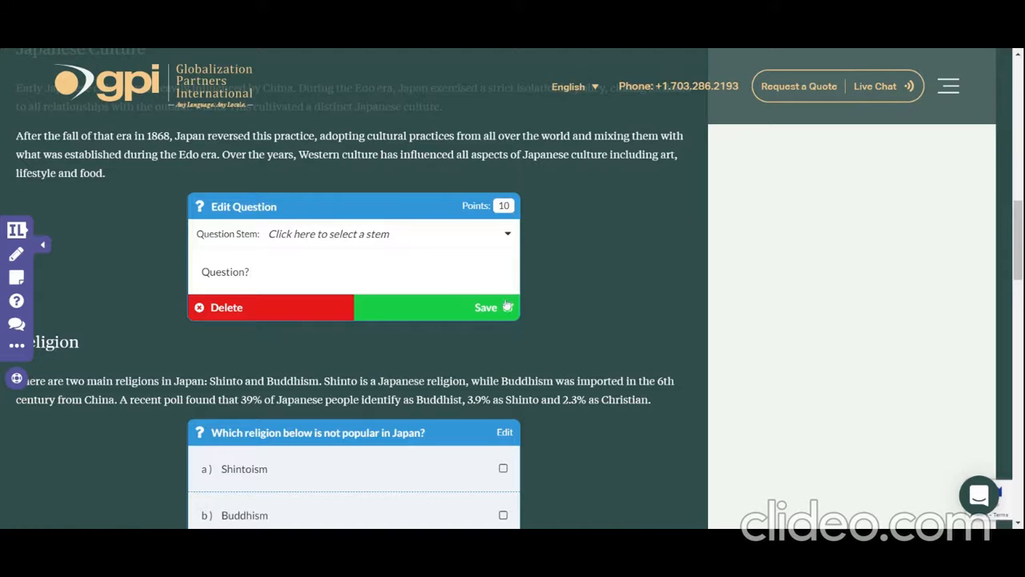
pyautogui.click(483, 313)
pyautogui.scroll(-3, 597, 316)
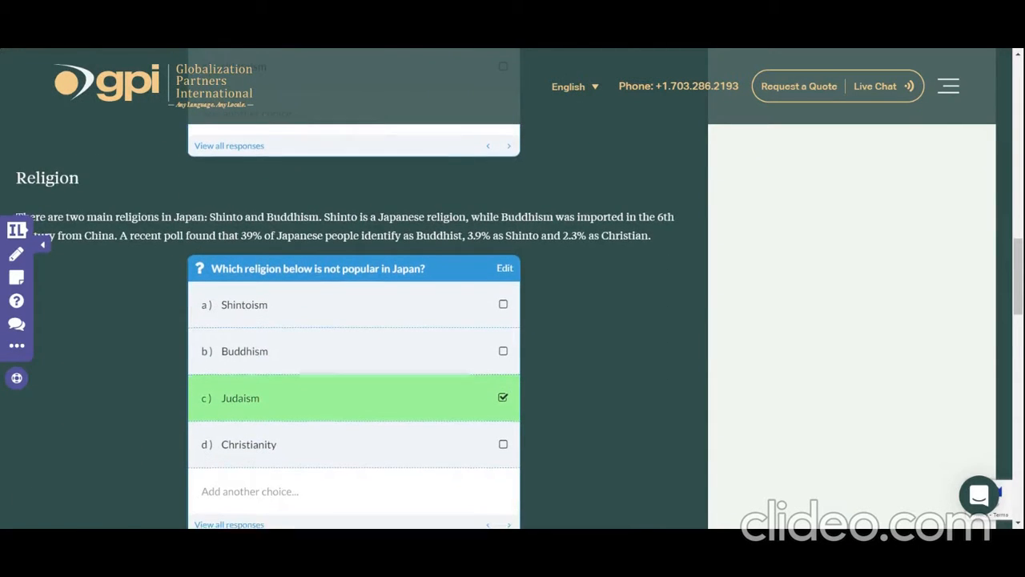
pyautogui.scroll(3, 512, 320)
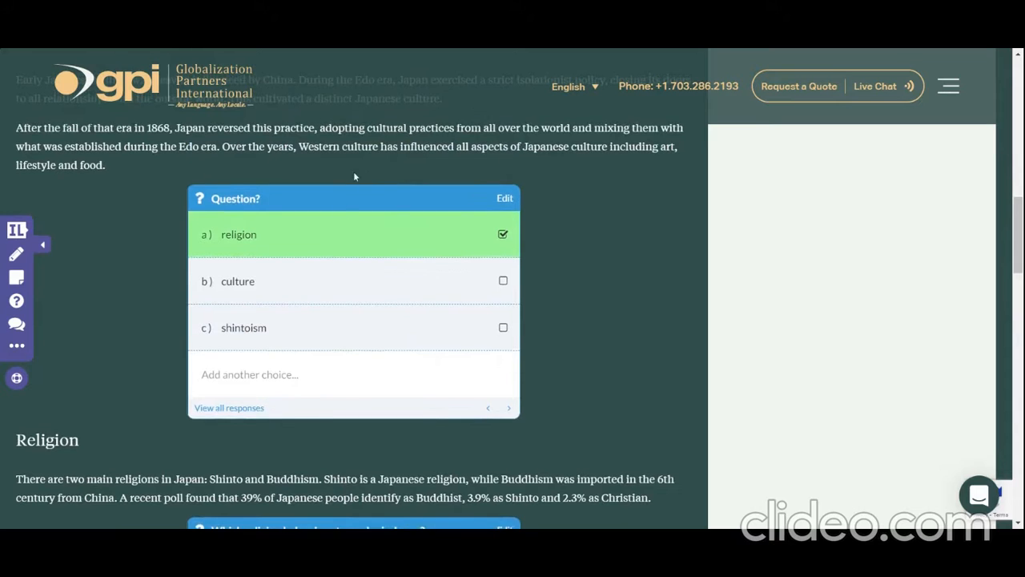
# - Create a discussion below the first Cuisine paragraph with the topic "This is my question"
pyautogui.scroll(-7, 512, 321)
pyautogui.scroll(-4, 512, 320)
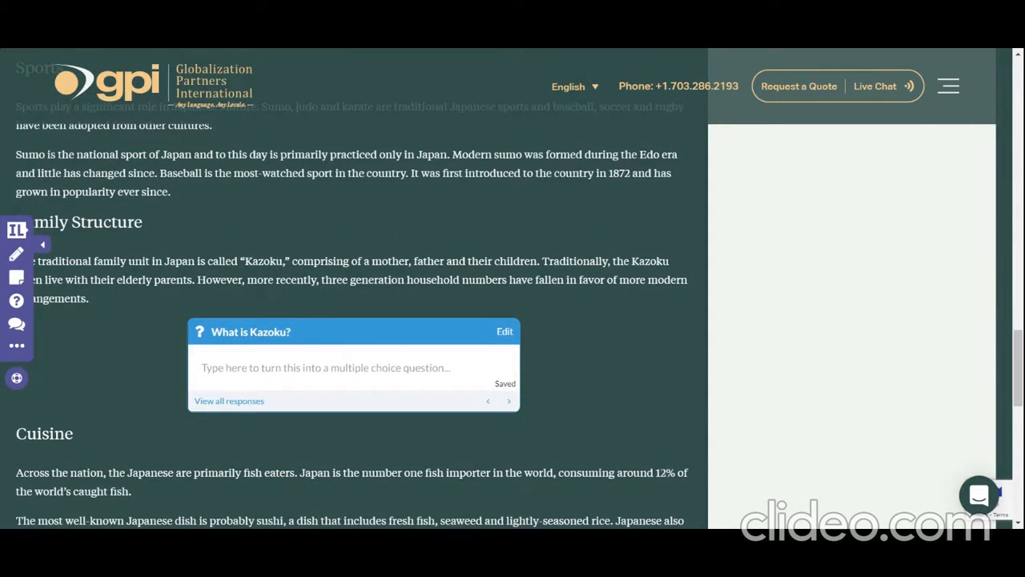
pyautogui.scroll(-6, 512, 320)
pyautogui.scroll(2, 512, 320)
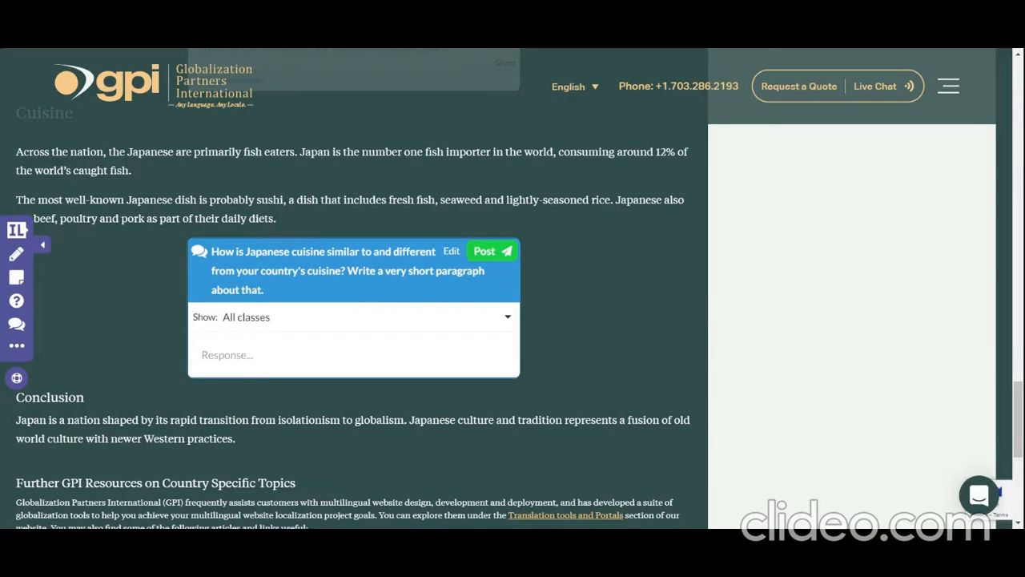
pyautogui.click(19, 323)
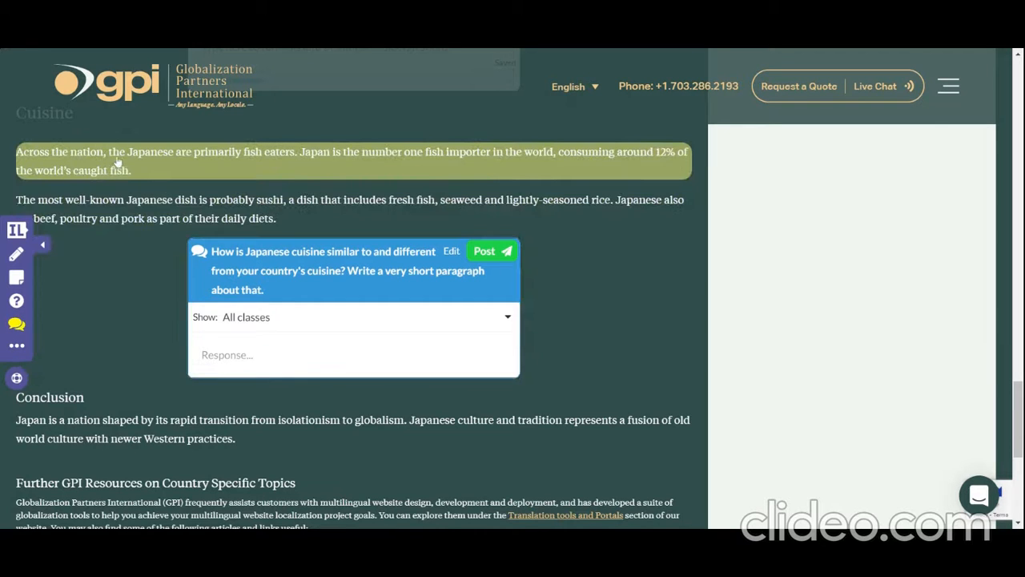
pyautogui.click(120, 162)
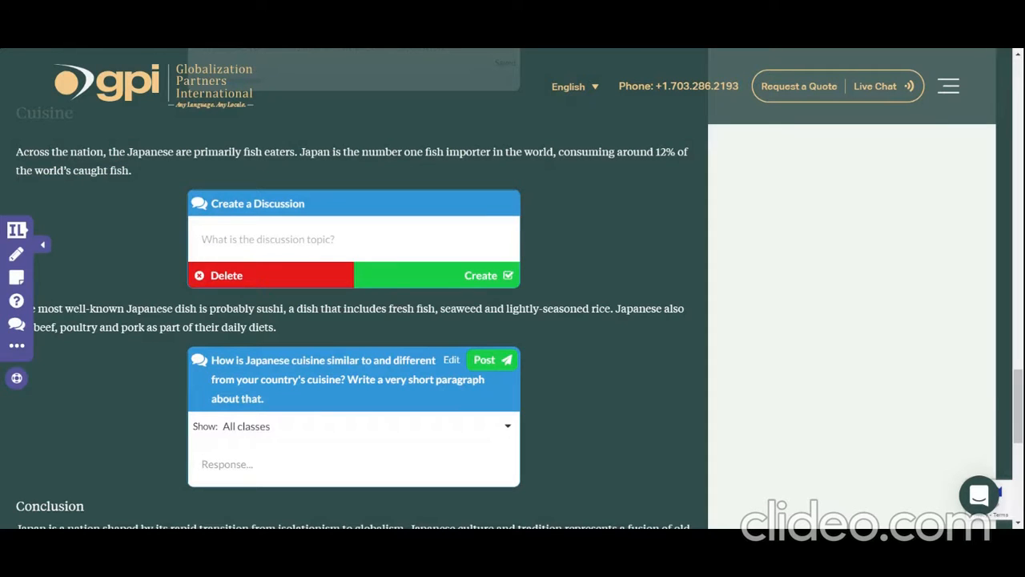
pyautogui.write('This is m')
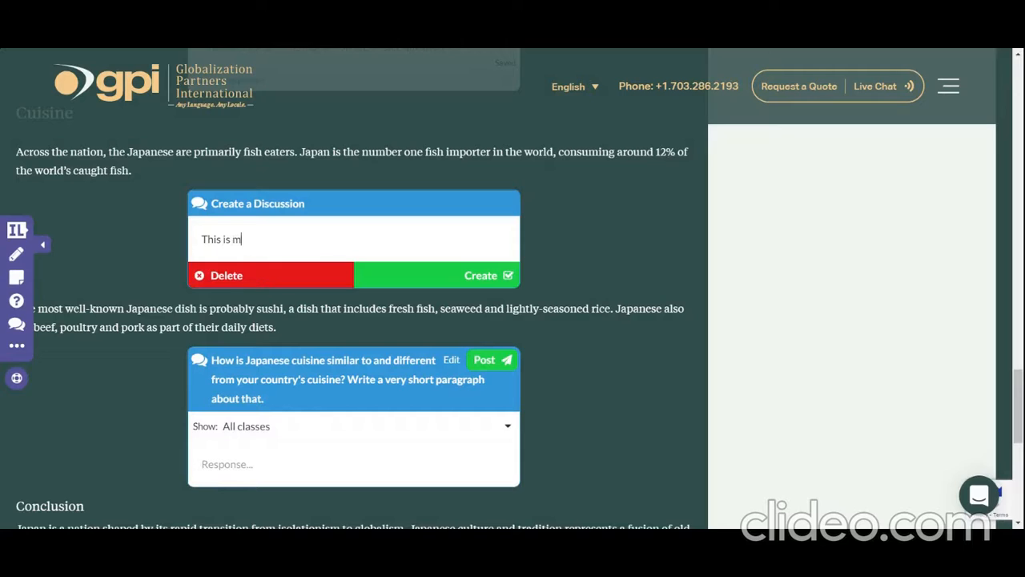
pyautogui.write('y question')
pyautogui.click(451, 286)
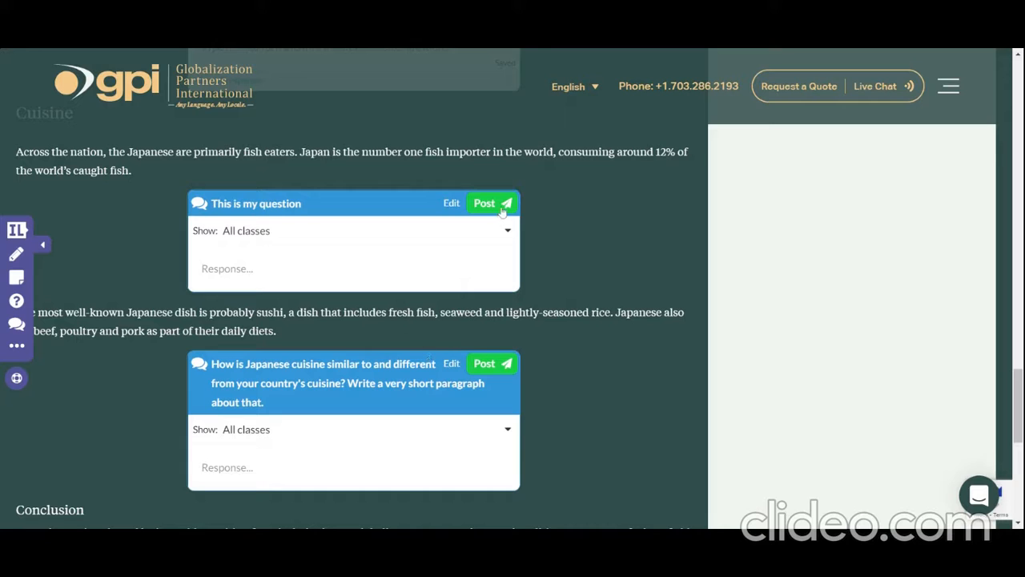
# - Set the "This is my question" discussion to show C1-C2 Class
pyautogui.click(504, 232)
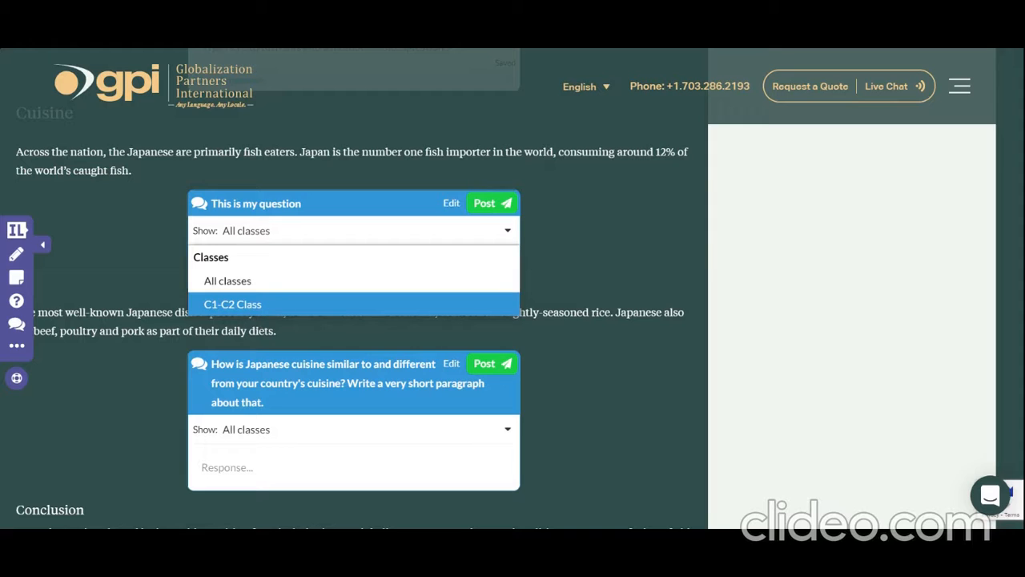
pyautogui.click(265, 306)
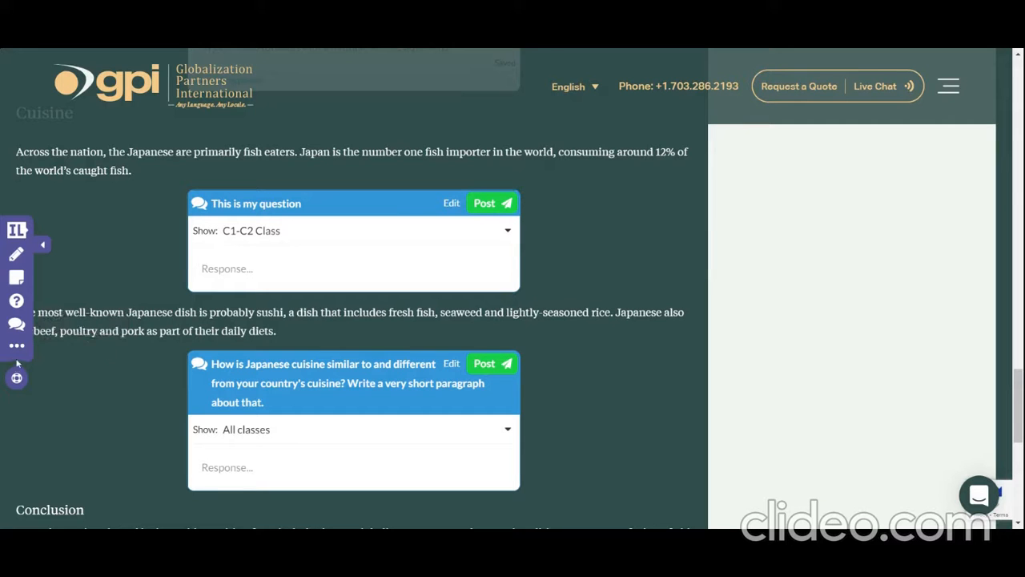
# - View the lesson's class assignment options without assigning it, and go to the dashboard
pyautogui.click(17, 230)
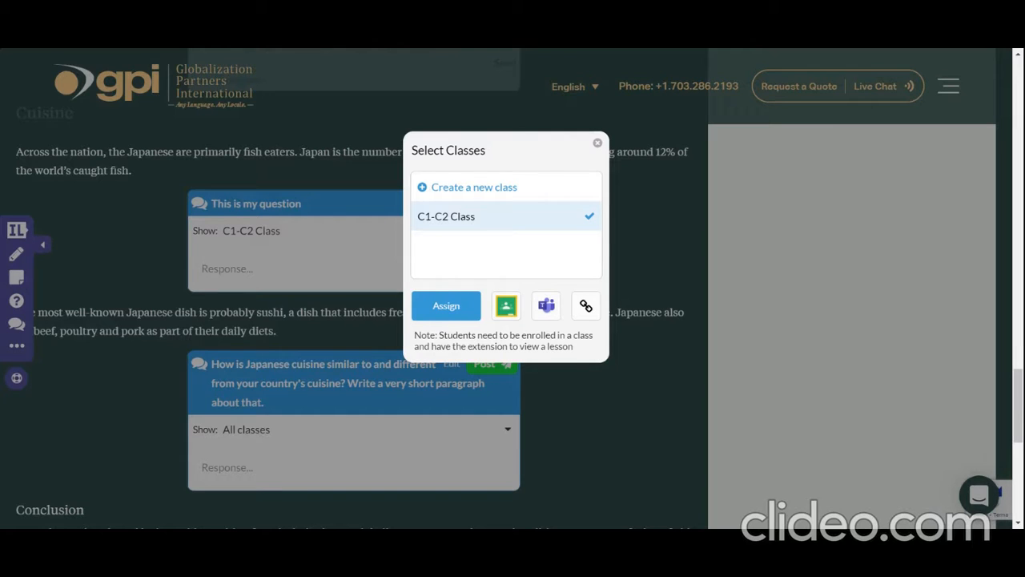
pyautogui.click(597, 145)
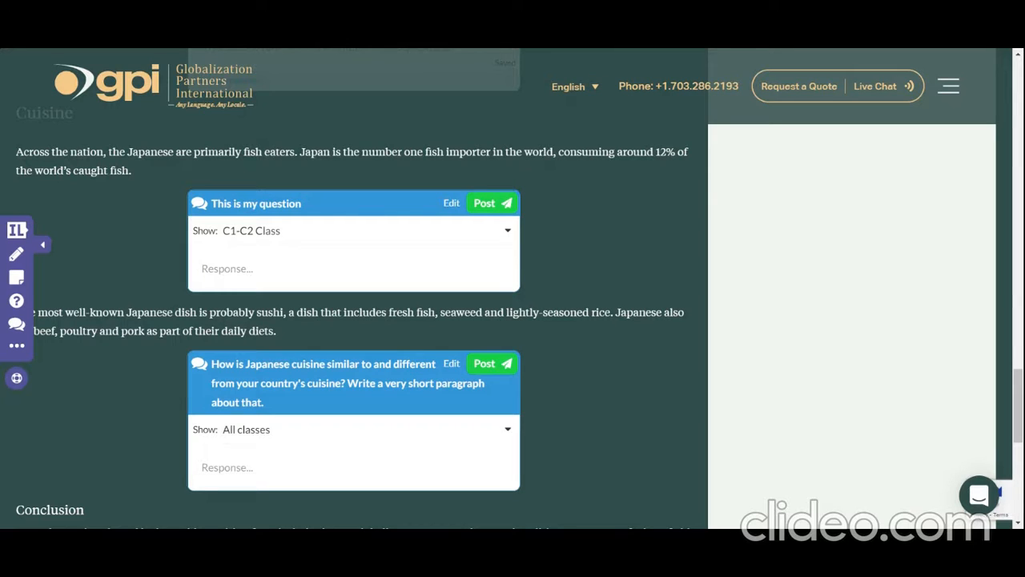
pyautogui.click(17, 346)
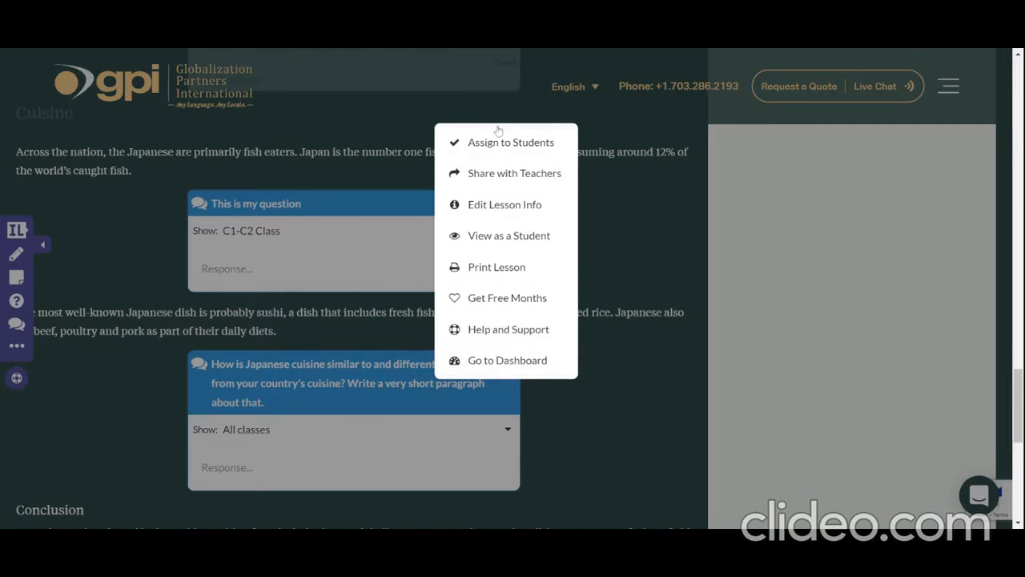
pyautogui.click(486, 362)
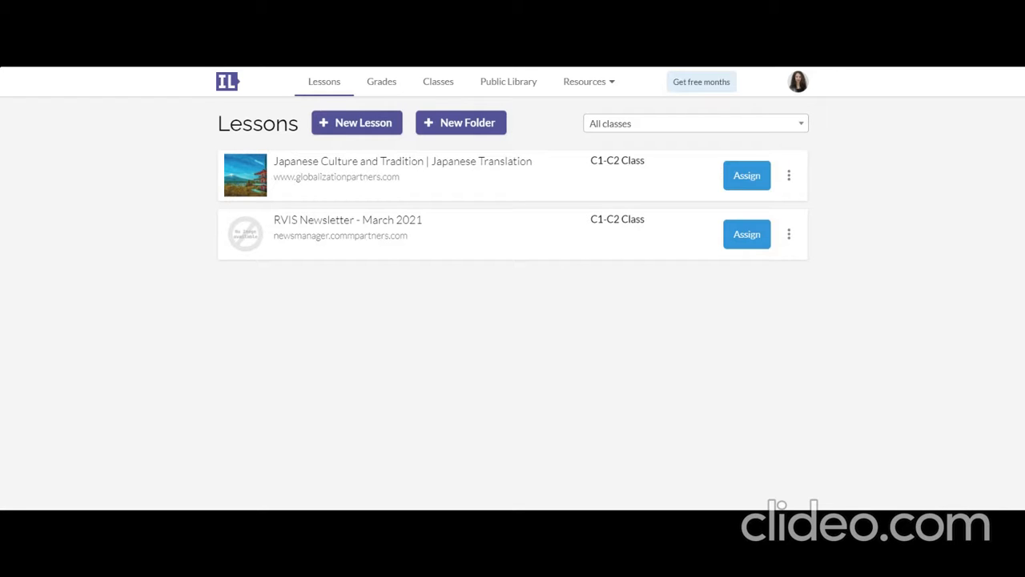
# - Open the "Japanese Culture and Tradition | Japanese Translation" lesson, review its embedded questions, and return to the lessons list
pyautogui.click(419, 165)
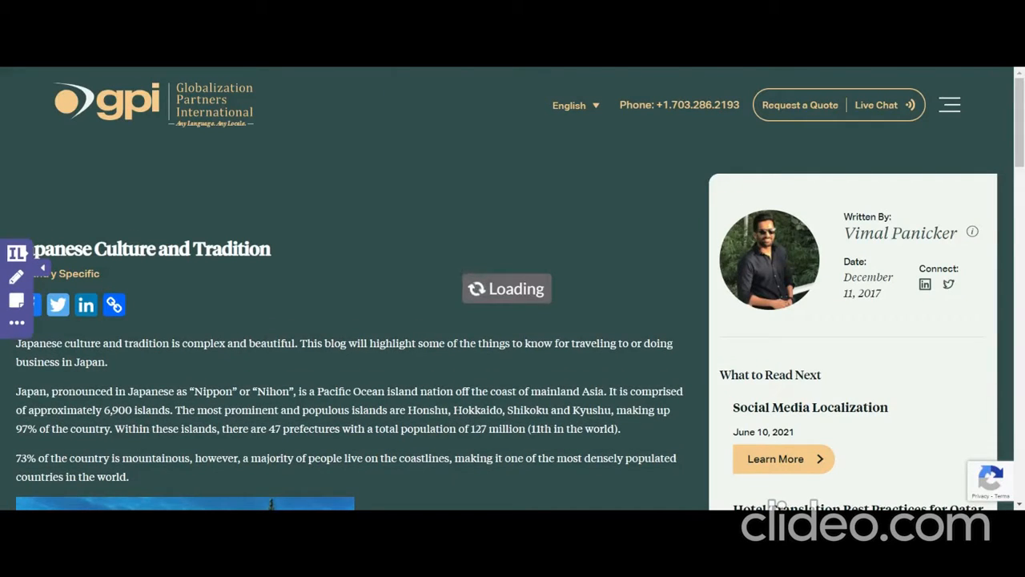
pyautogui.scroll(-15, 512, 288)
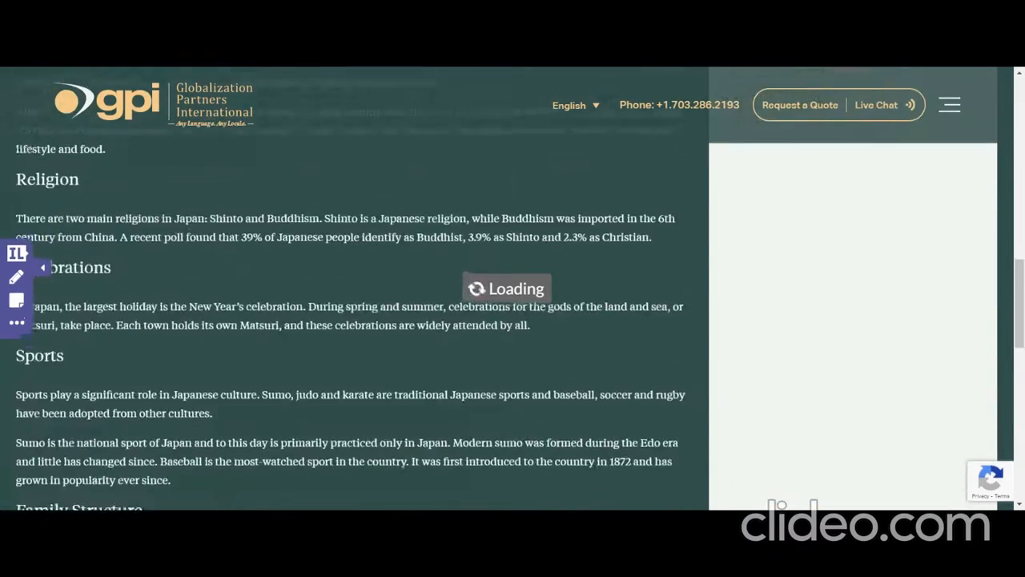
pyautogui.scroll(-5, 380, 121)
pyautogui.scroll(6, 379, 120)
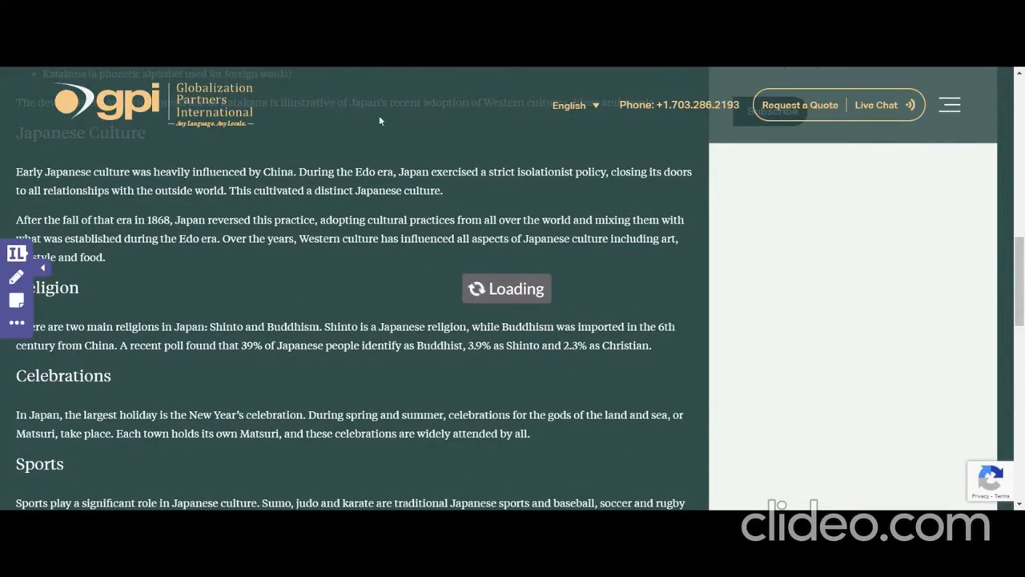
pyautogui.scroll(-6, 334, 267)
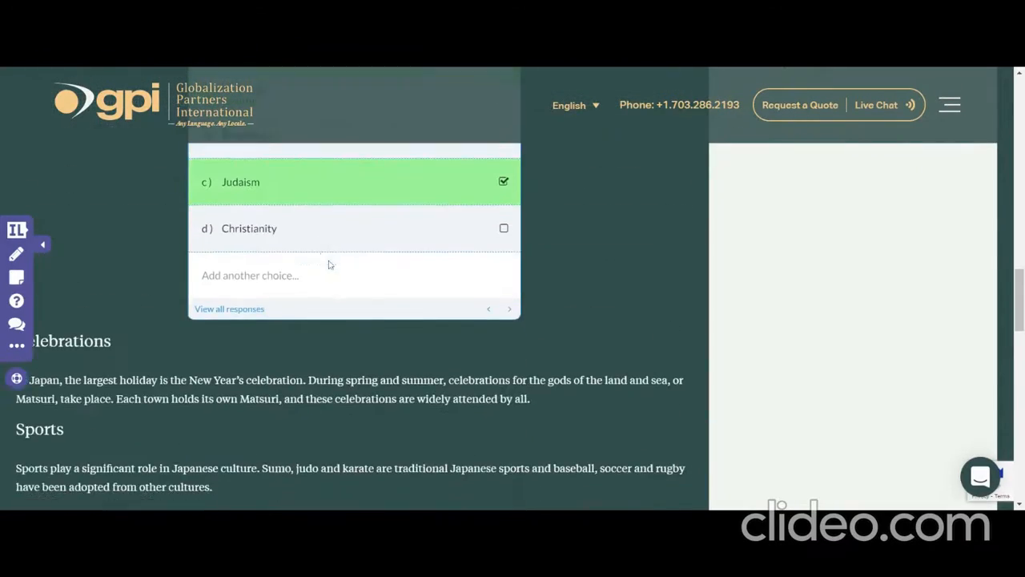
pyautogui.scroll(8, 328, 264)
pyautogui.scroll(-3, 328, 264)
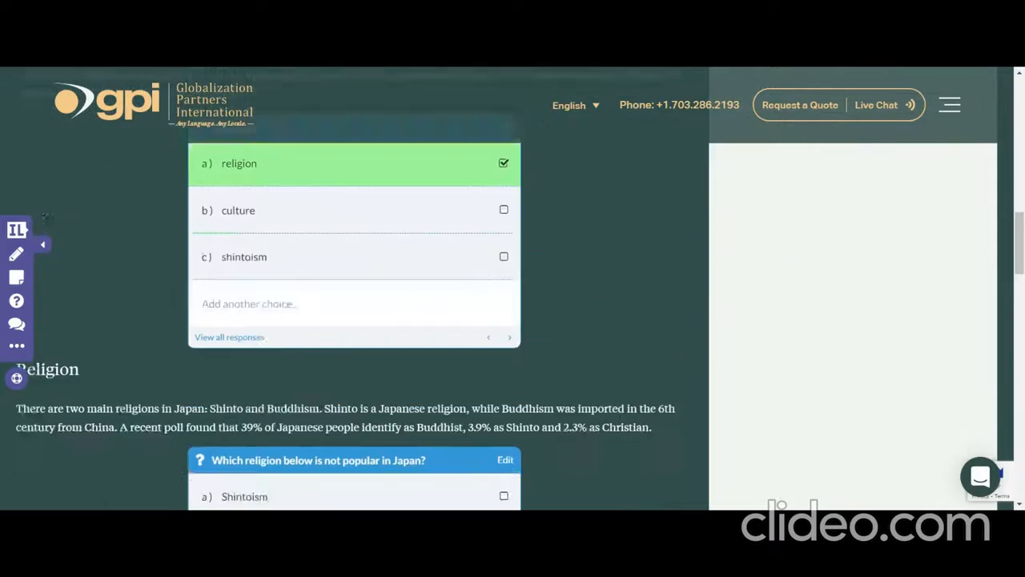
pyautogui.scroll(-4, 68, 71)
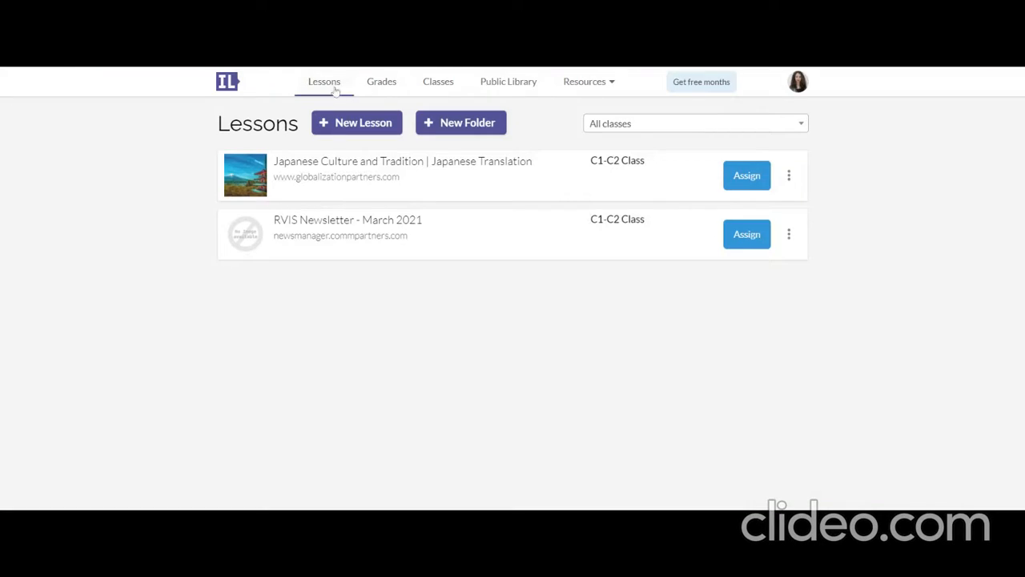
# - Open the grades, filter them by C1-C2 Class, and select the "Japanese Culture and Tradition | Japanese Translation" lesson
pyautogui.click(385, 84)
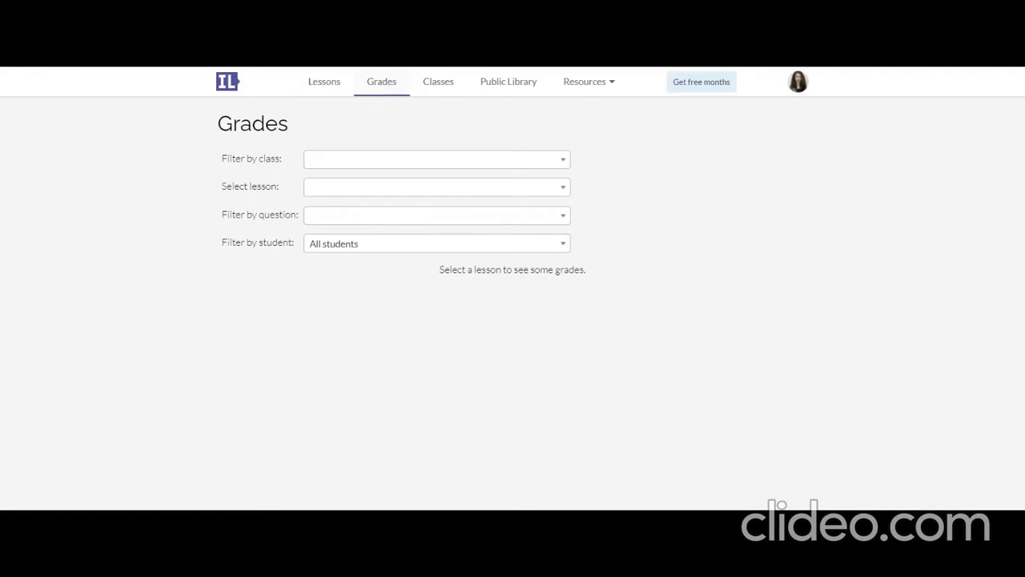
pyautogui.click(405, 162)
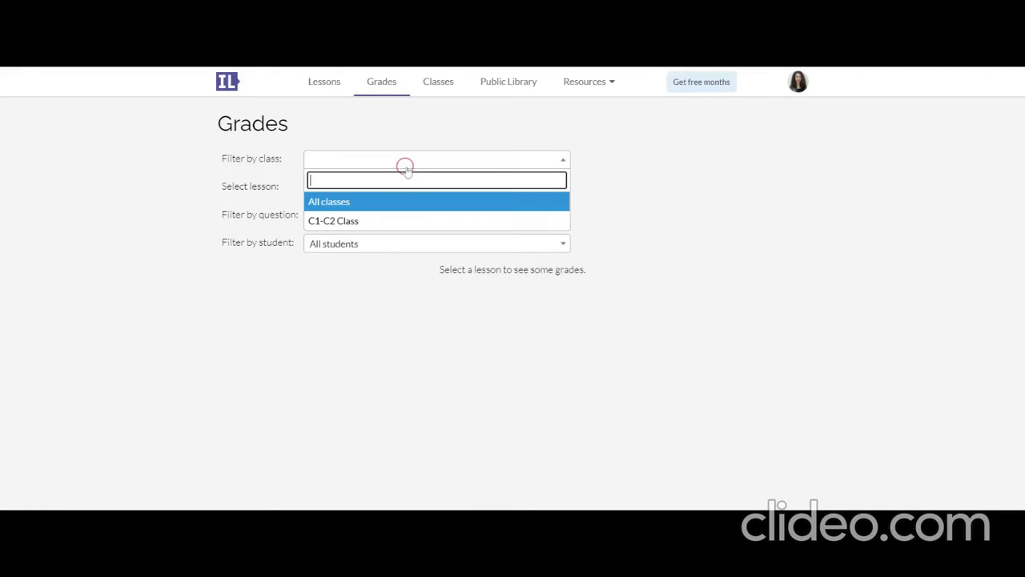
pyautogui.click(410, 223)
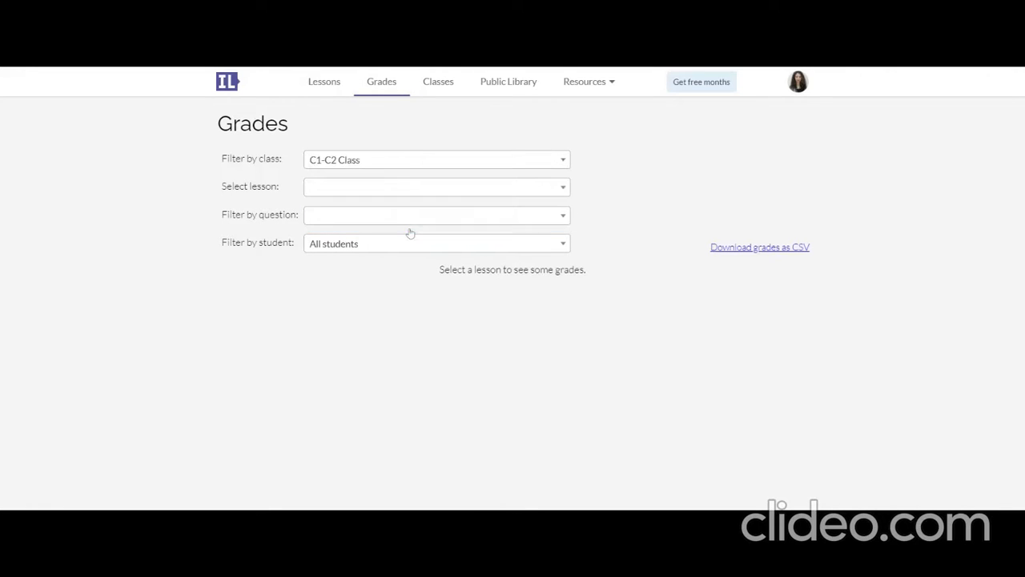
pyautogui.click(428, 189)
pyautogui.click(428, 249)
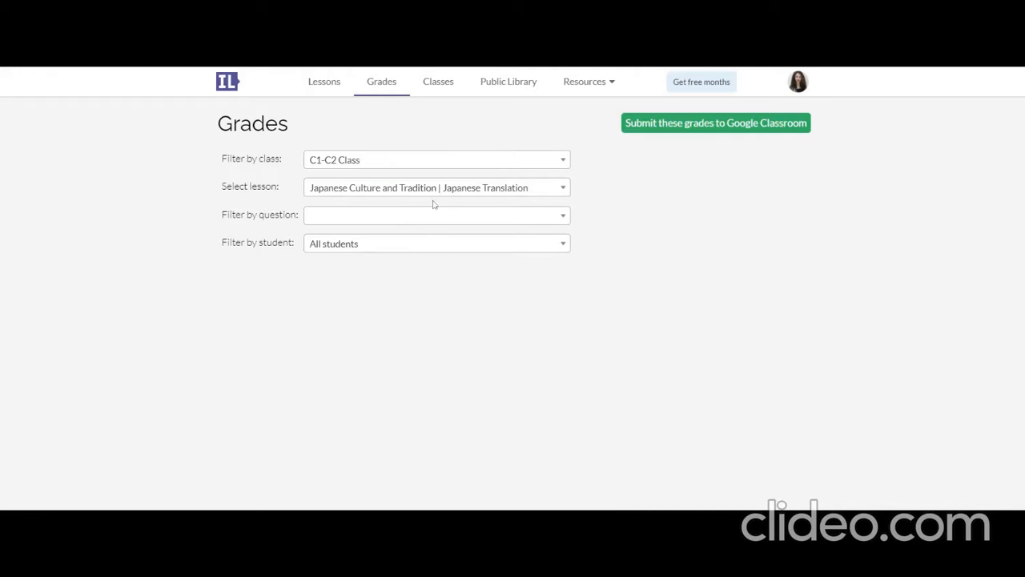
# - Show the lesson's grades for all questions and submit them to Google Classroom
pyautogui.click(428, 217)
pyautogui.click(428, 216)
pyautogui.click(381, 222)
pyautogui.click(388, 263)
pyautogui.click(723, 124)
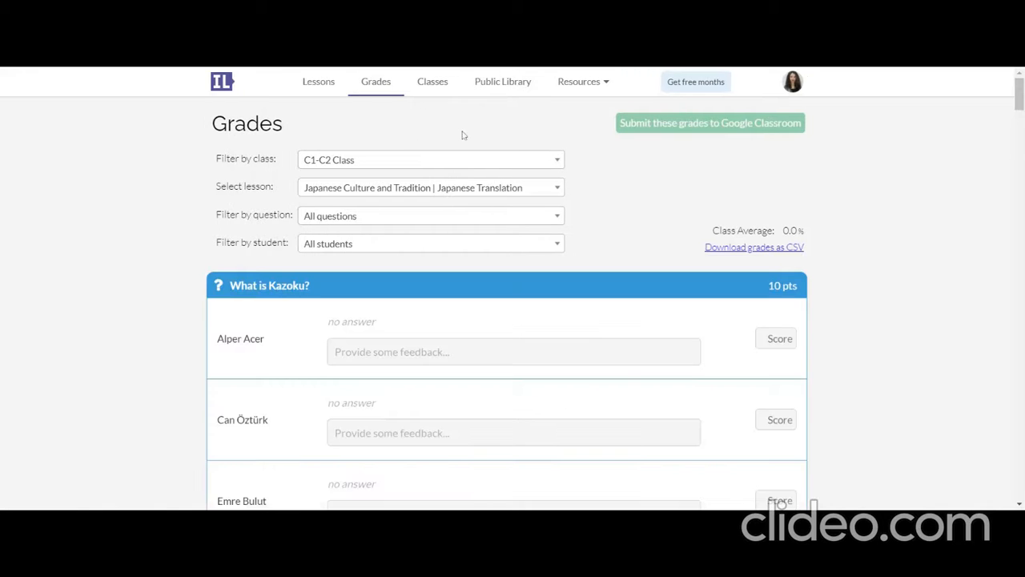
# - Enter "kjkjkjs" as feedback for the first student under "What is Kazoku?" and select that student's score field
pyautogui.scroll(-2, 436, 246)
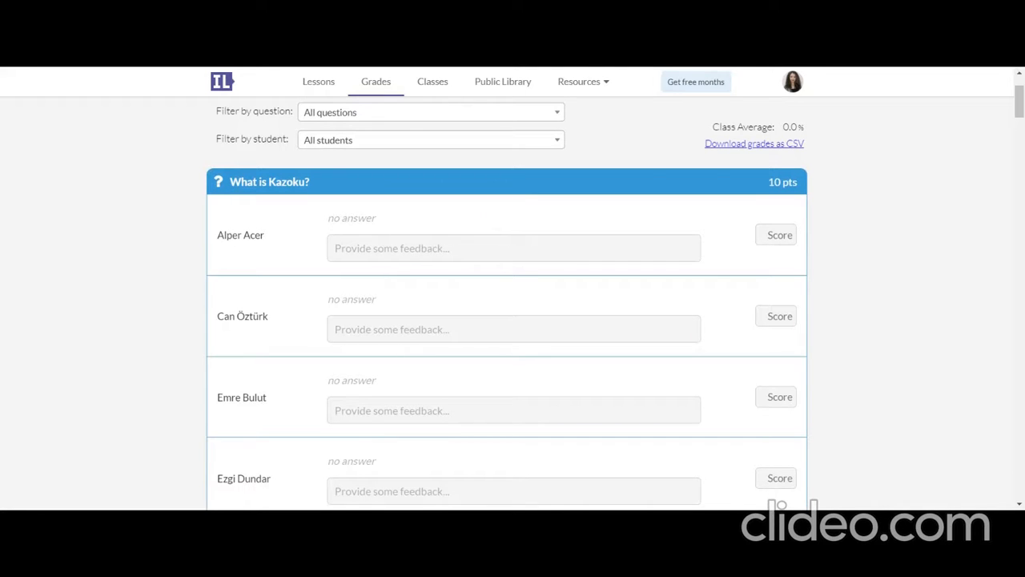
pyautogui.scroll(-6, 506, 305)
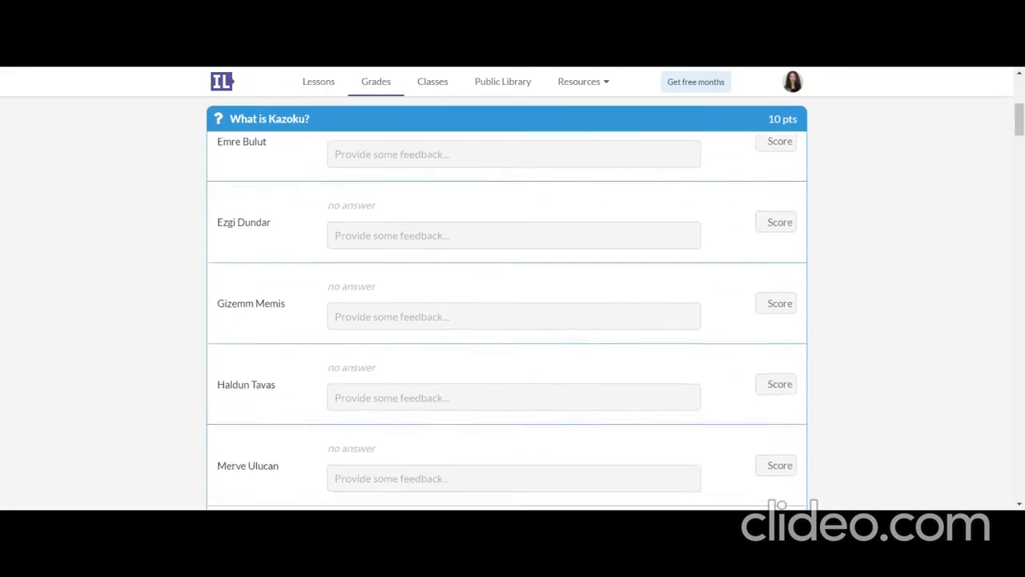
pyautogui.scroll(7, 506, 304)
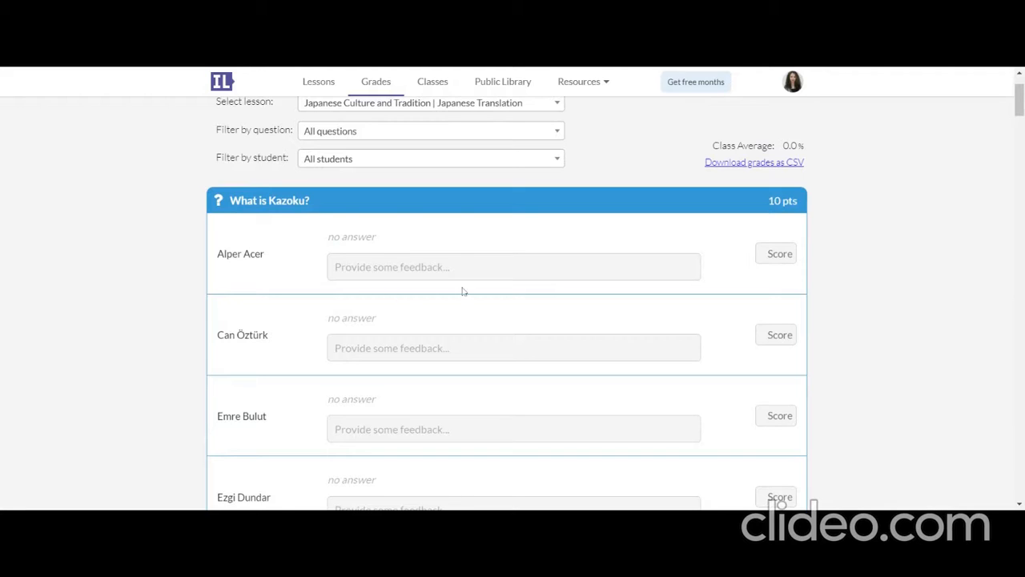
pyautogui.scroll(-1, 474, 306)
pyautogui.scroll(-1, 474, 307)
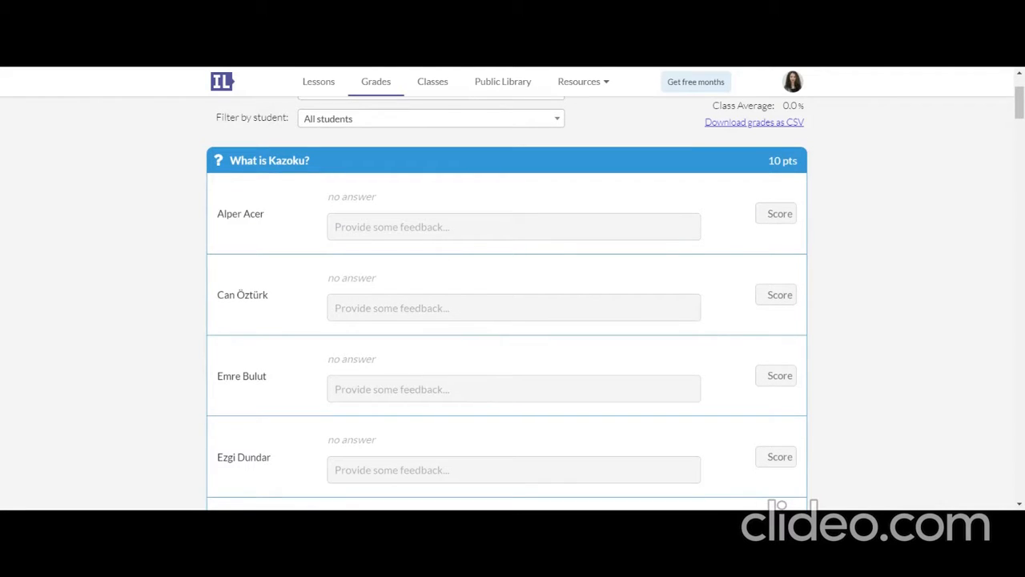
pyautogui.click(406, 228)
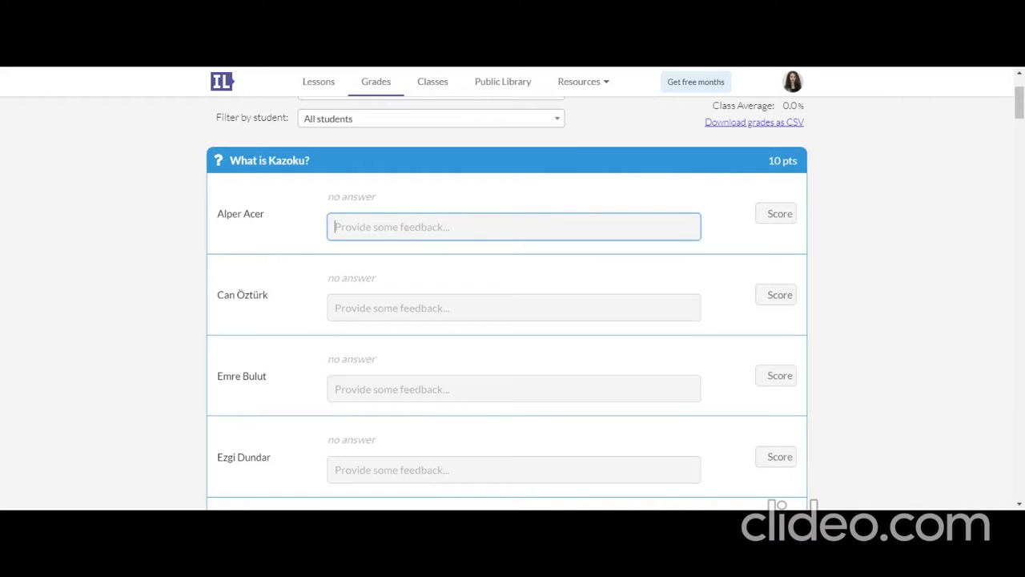
pyautogui.write('kjkjkjs')
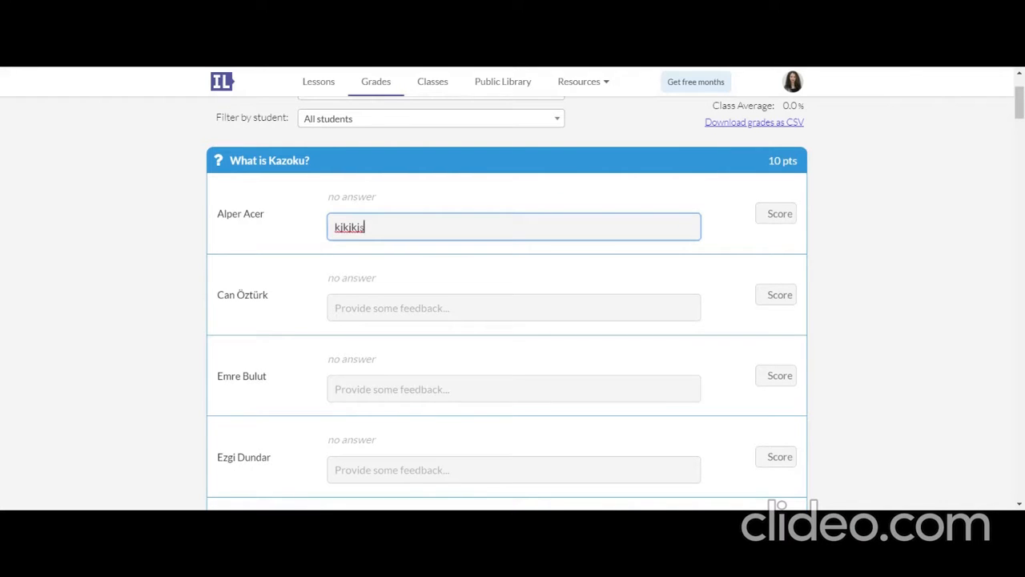
pyautogui.click(773, 214)
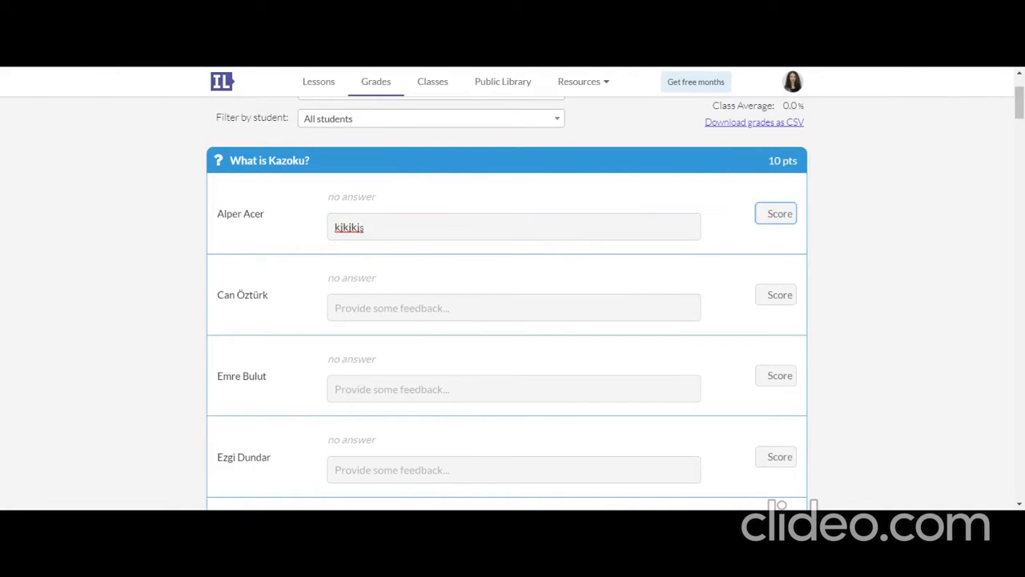
# - Clear the feedback text for the first student under "What is Kazoku?"
pyautogui.click(423, 231)
pyautogui.press('BackSpace')
pyautogui.press('BackSpace')
pyautogui.press('BackSpace')
pyautogui.press('BackSpace')
pyautogui.press('BackSpace')
pyautogui.press('BackSpace')
pyautogui.press('BackSpace')
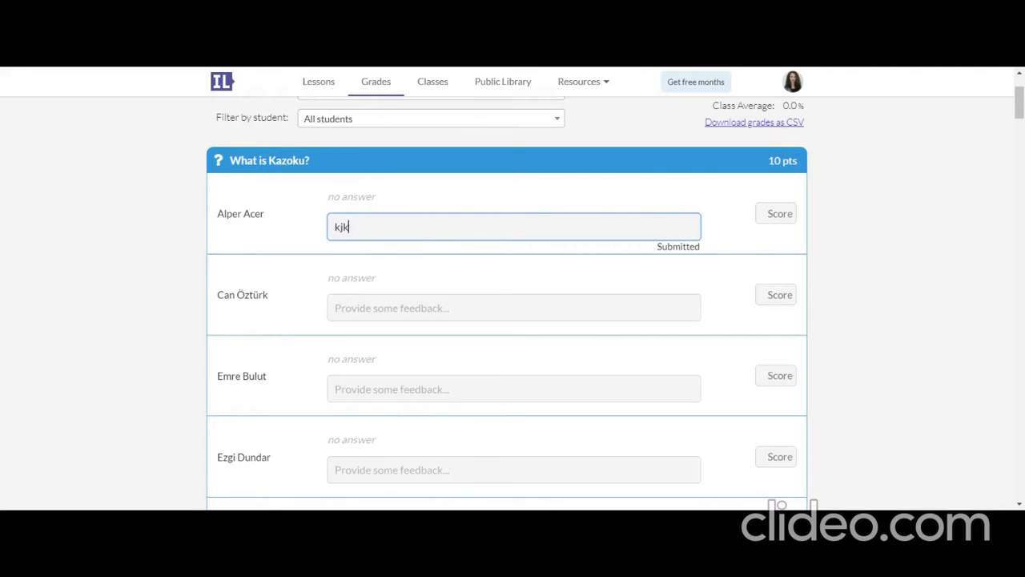
pyautogui.scroll(-2, 506, 320)
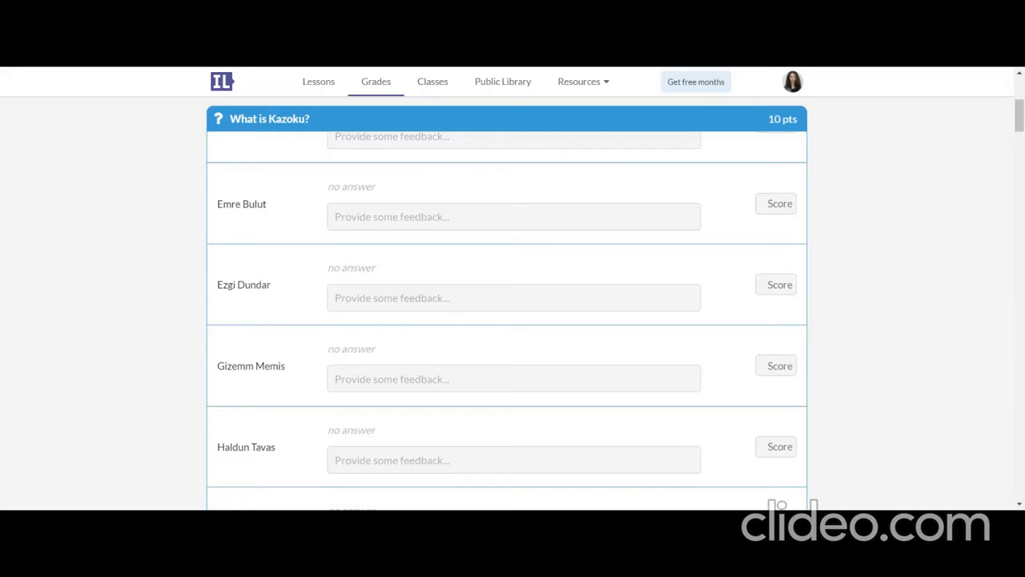
pyautogui.scroll(-1, 777, 504)
pyautogui.scroll(5, 776, 505)
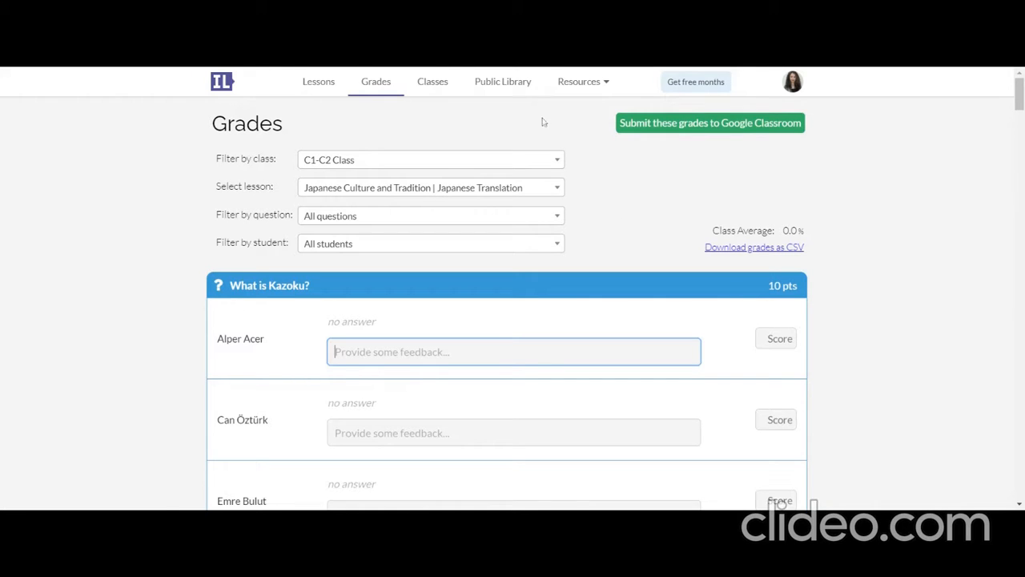
# - Open the public library and browse the lessons shared by other teachers
pyautogui.click(508, 88)
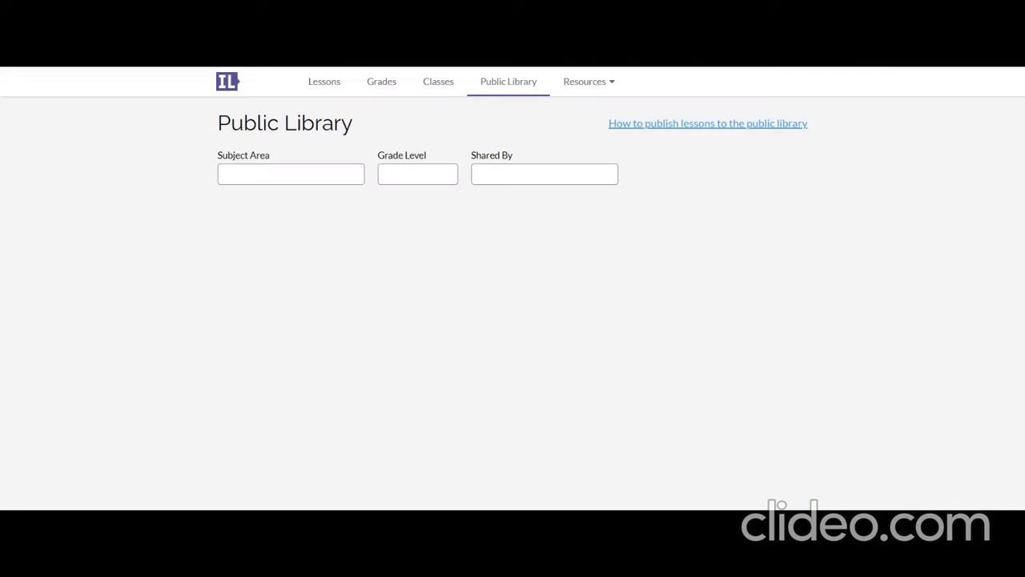
pyautogui.scroll(-1, 440, 332)
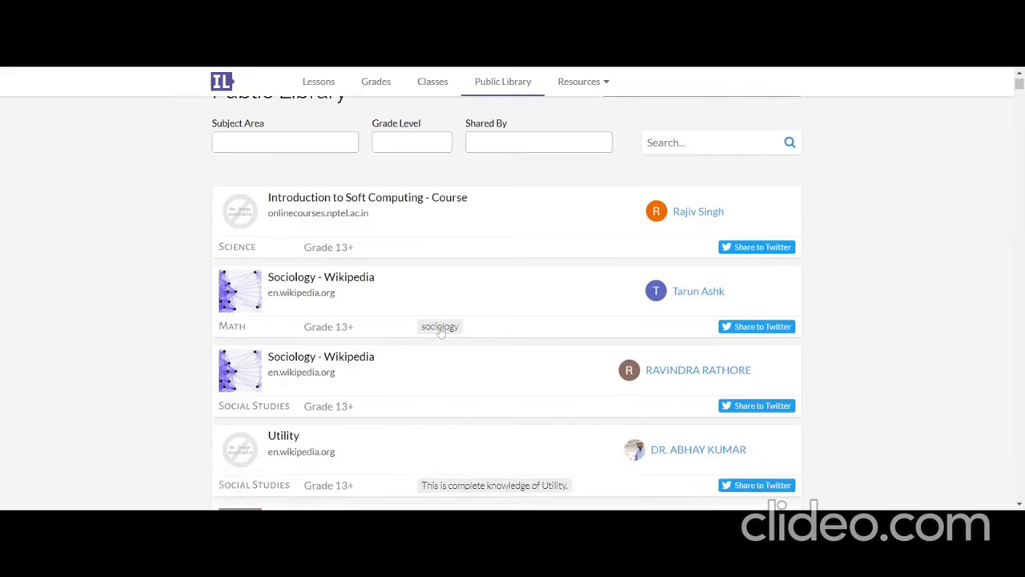
pyautogui.scroll(-3, 441, 331)
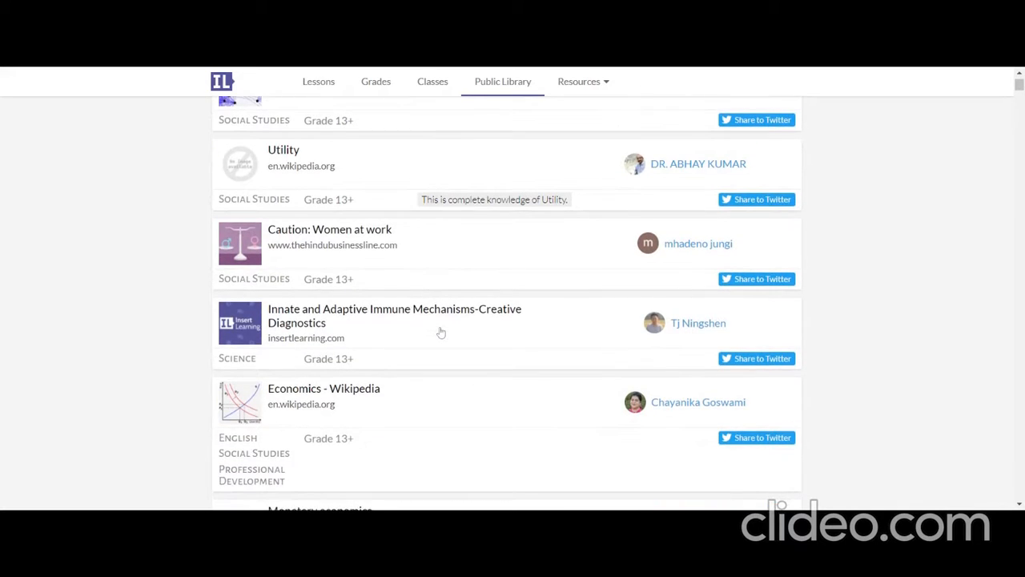
pyautogui.scroll(-3, 441, 332)
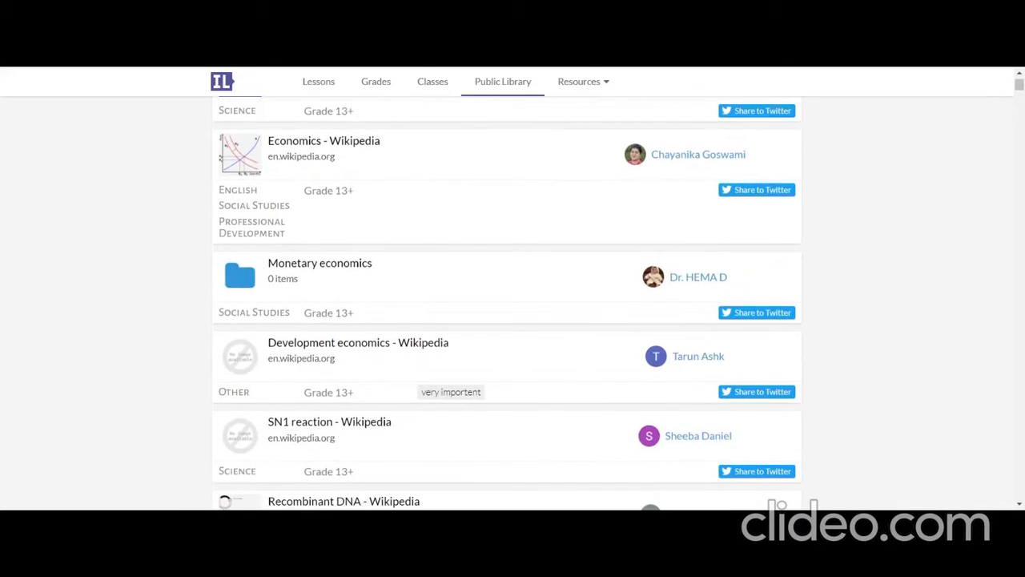
pyautogui.scroll(-3, 507, 303)
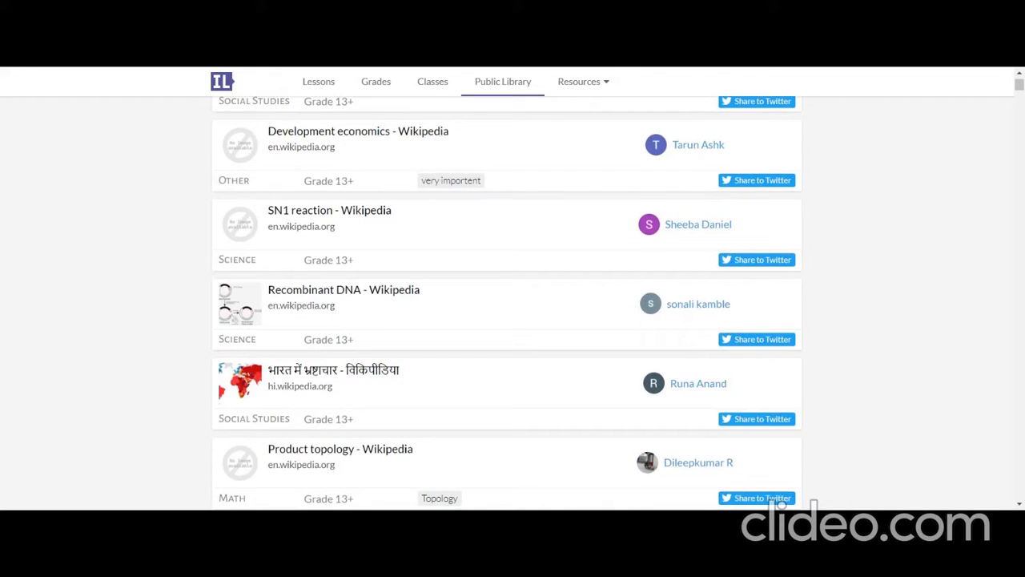
pyautogui.scroll(-4, 507, 304)
pyautogui.scroll(13, 507, 304)
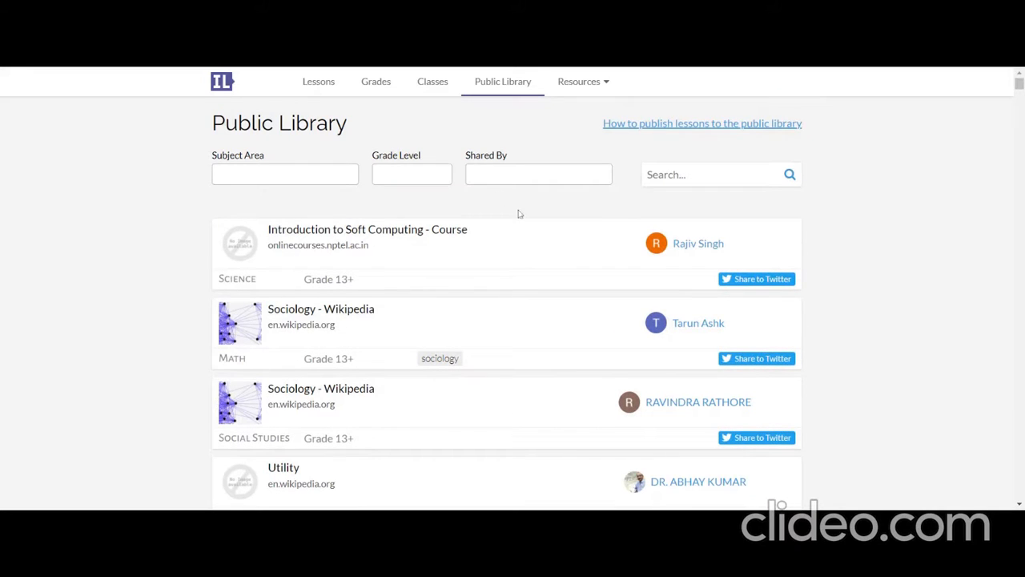
# - View the public library's subject area and grade level filter options and the available resources
pyautogui.click(321, 181)
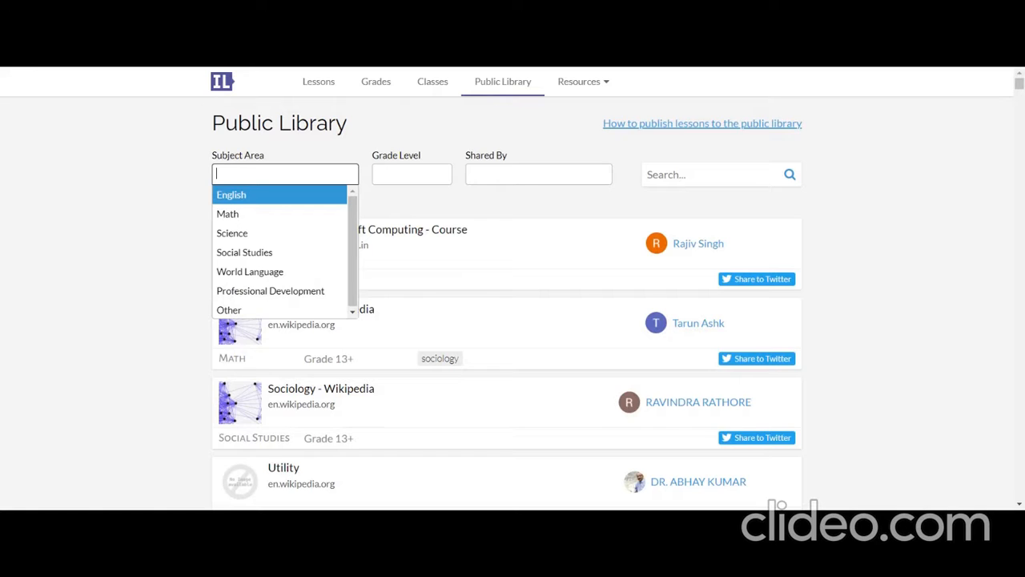
pyautogui.press('Tab')
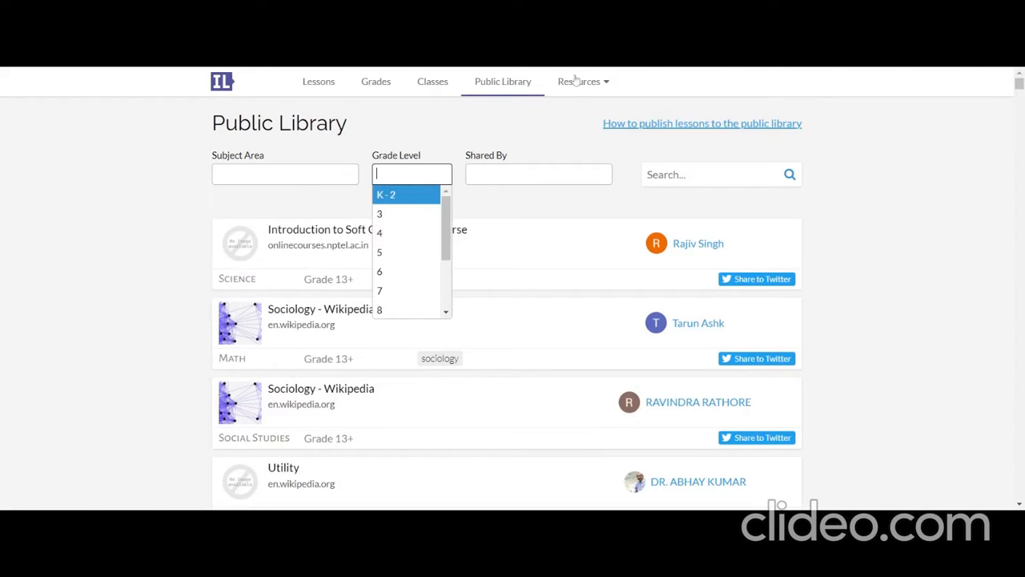
pyautogui.click(576, 83)
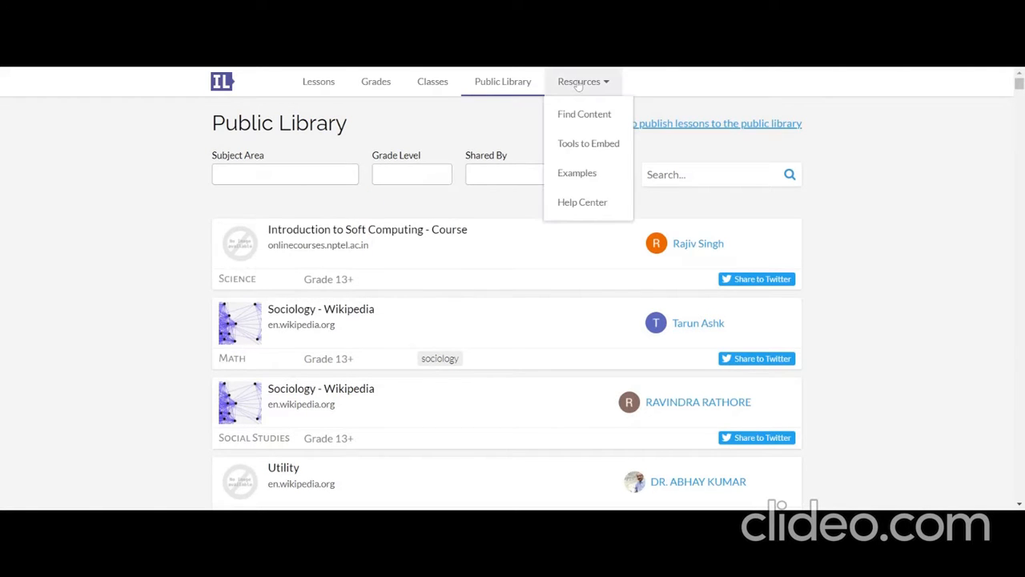
pyautogui.click(882, 225)
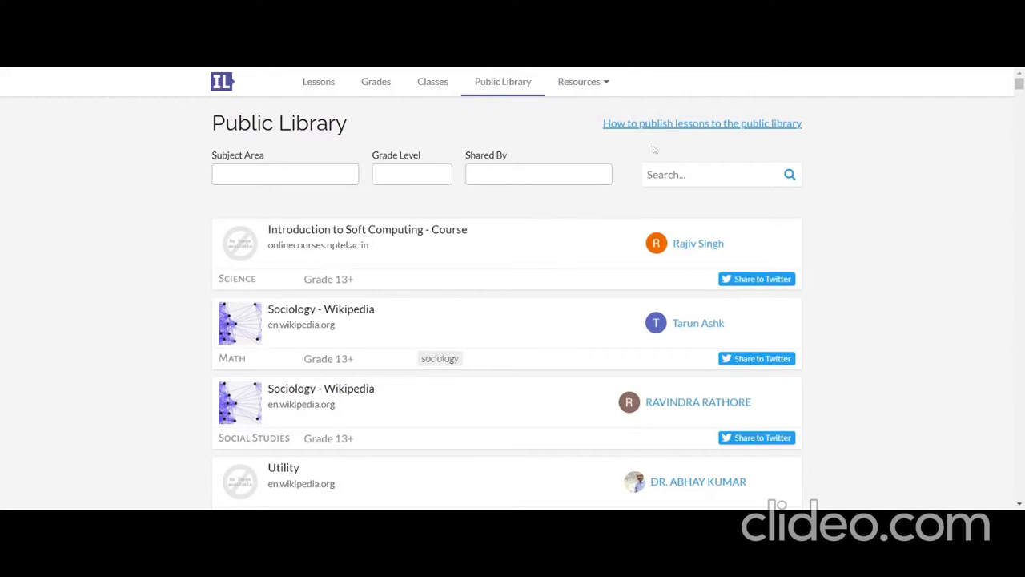
# - Open the classes page
pyautogui.click(437, 82)
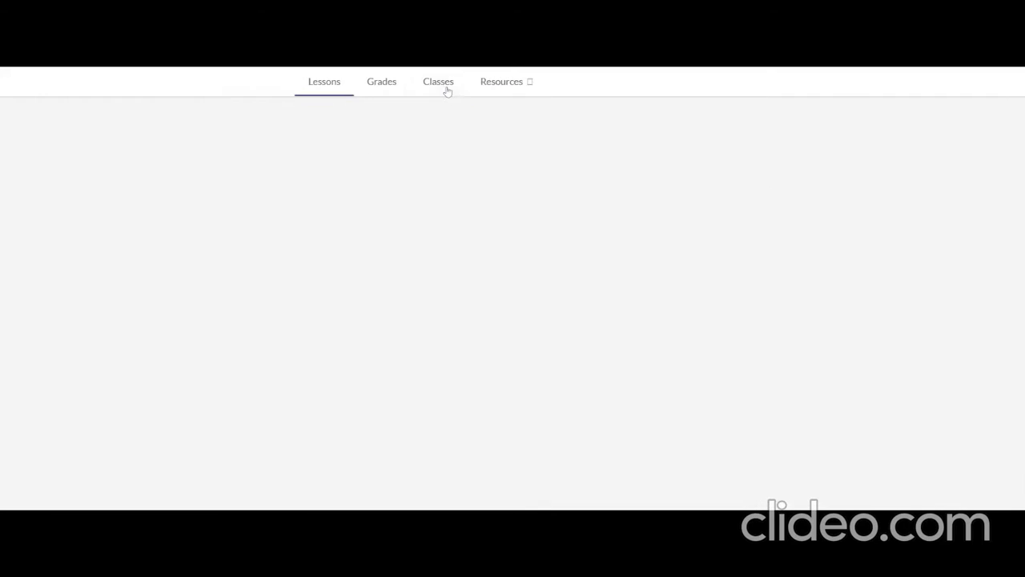